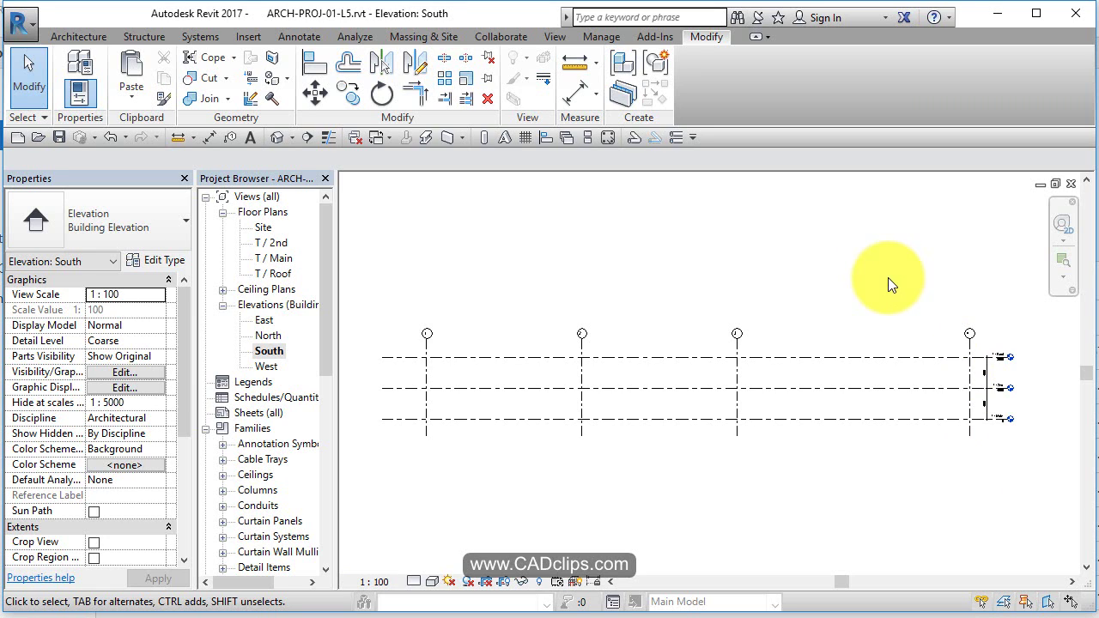
- Zoom and pan the South elevation onto the T / Main, T / 2nd and T / Roof level heads
{"action": "scroll", "coordinate": [1009, 389], "scroll_direction": "up", "scroll_amount": 2}
{"action": "scroll", "coordinate": [1008, 385], "scroll_direction": "up", "scroll_amount": 3}
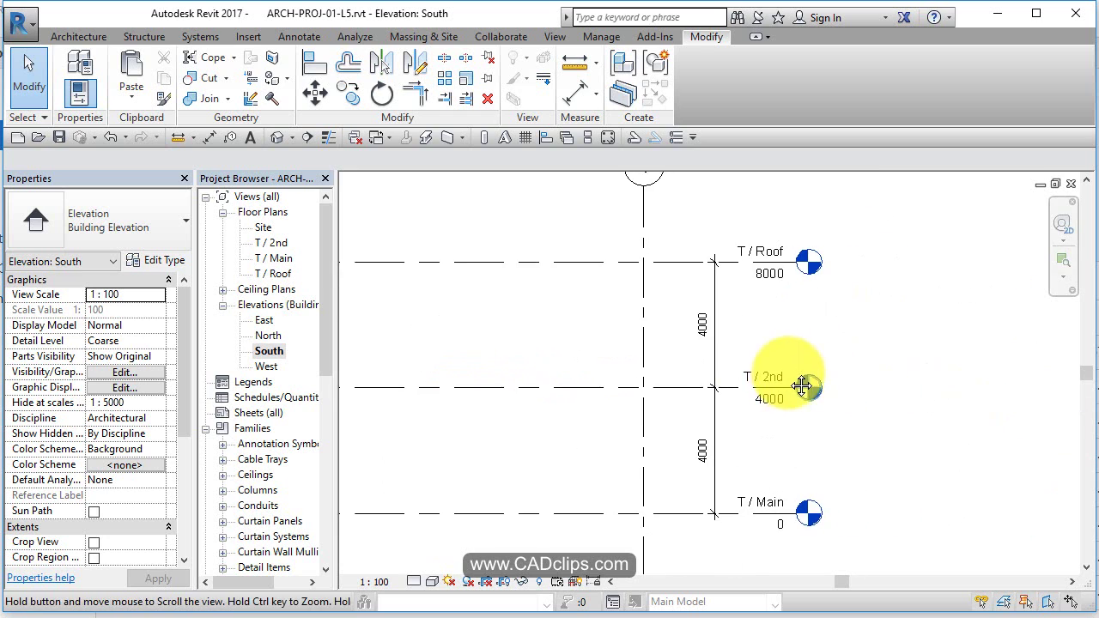
{"action": "middle_click_drag", "start_coordinate": [1011, 389], "coordinate": [787, 373]}
{"action": "scroll", "coordinate": [787, 373], "scroll_direction": "up", "scroll_amount": 1}
{"action": "scroll", "coordinate": [712, 301], "scroll_direction": "down", "scroll_amount": 2}
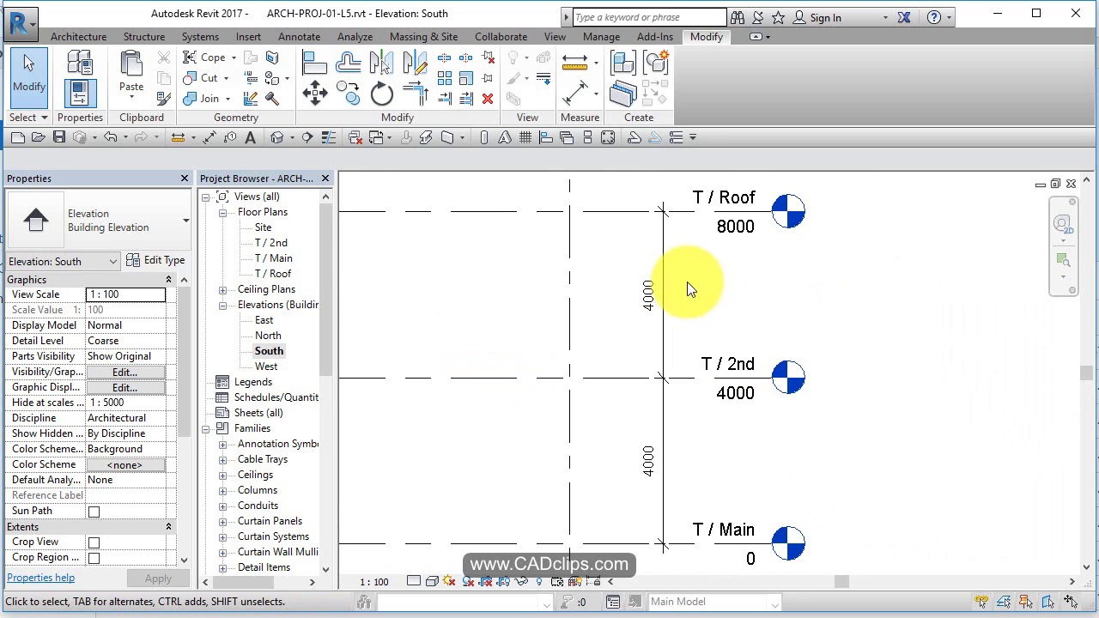
- Select the vertical 4000 dimension string and open its dimension type properties
{"action": "left_click", "coordinate": [664, 277]}
{"action": "left_click", "coordinate": [685, 277]}
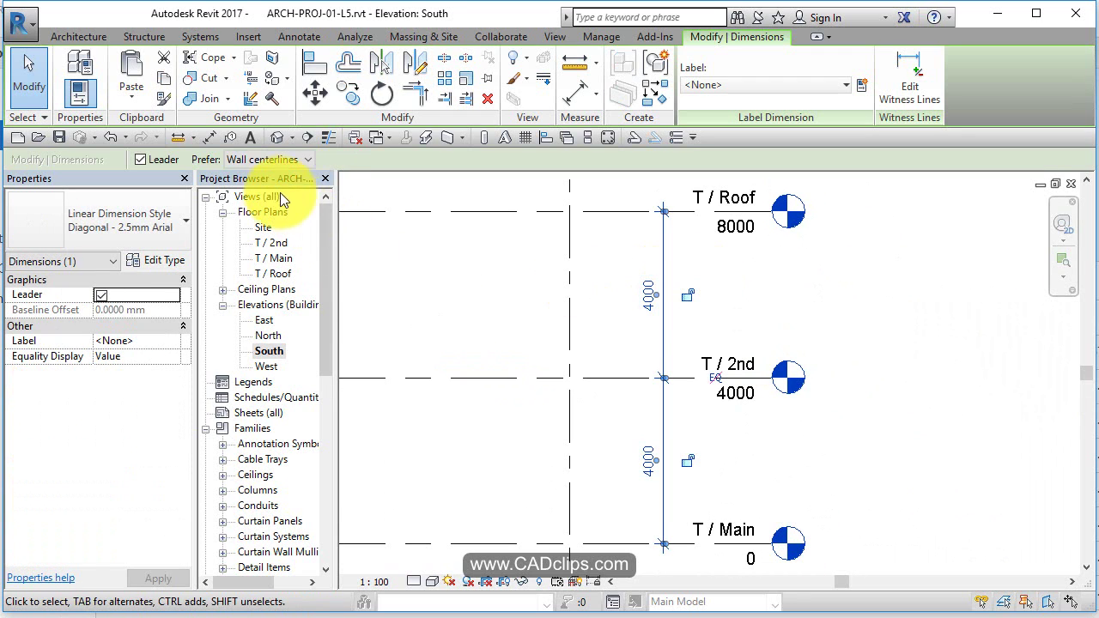
{"action": "left_click", "coordinate": [173, 259]}
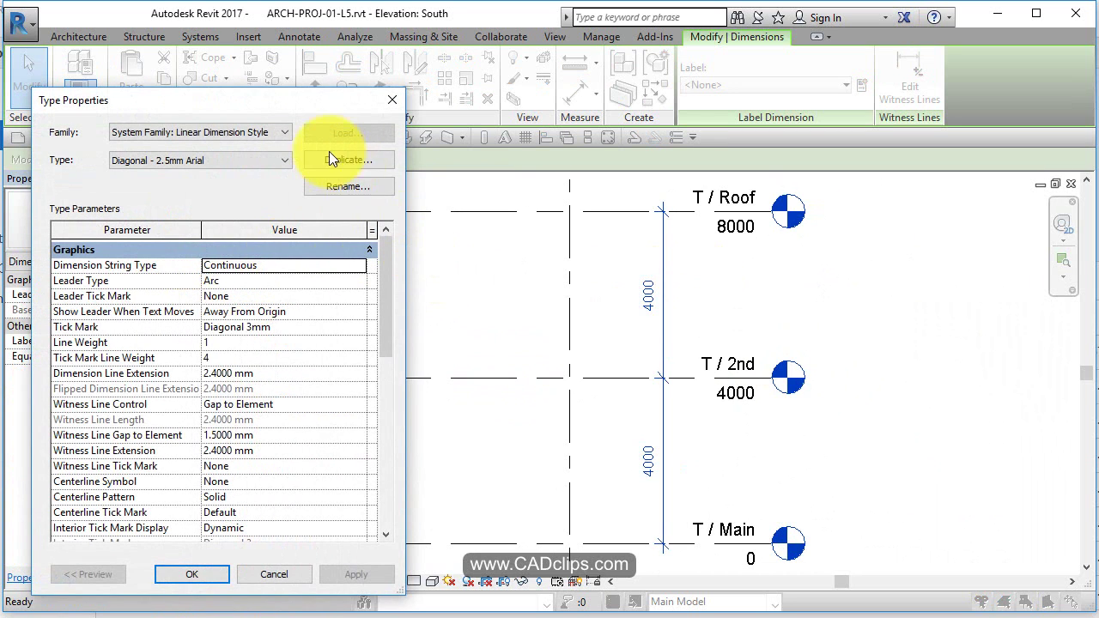
{"action": "left_click_drag", "start_coordinate": [315, 79], "coordinate": [449, 51]}
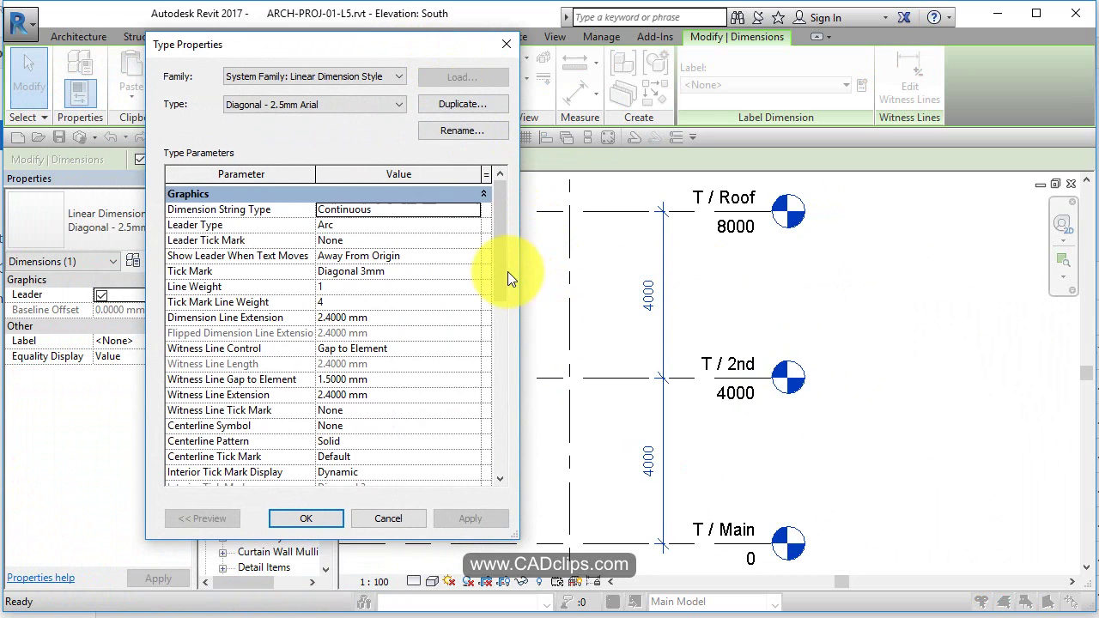
{"action": "left_click_drag", "start_coordinate": [502, 274], "coordinate": [487, 416]}
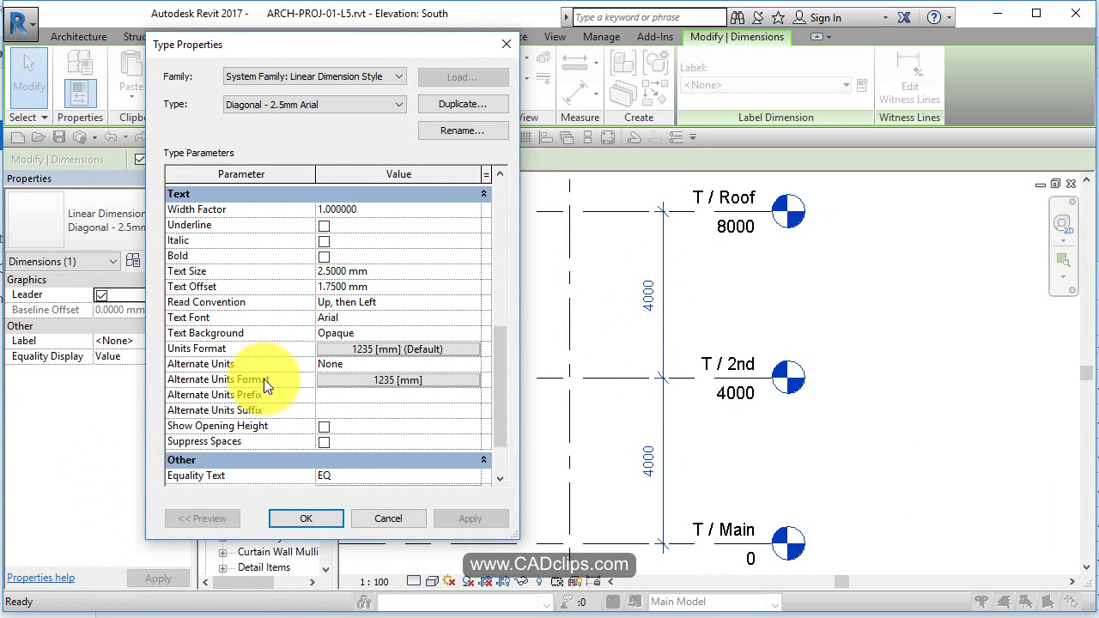
- Set alternate units to feet and fractional inches, suppressing 0 feet, and place them Below
{"action": "left_click", "coordinate": [399, 379]}
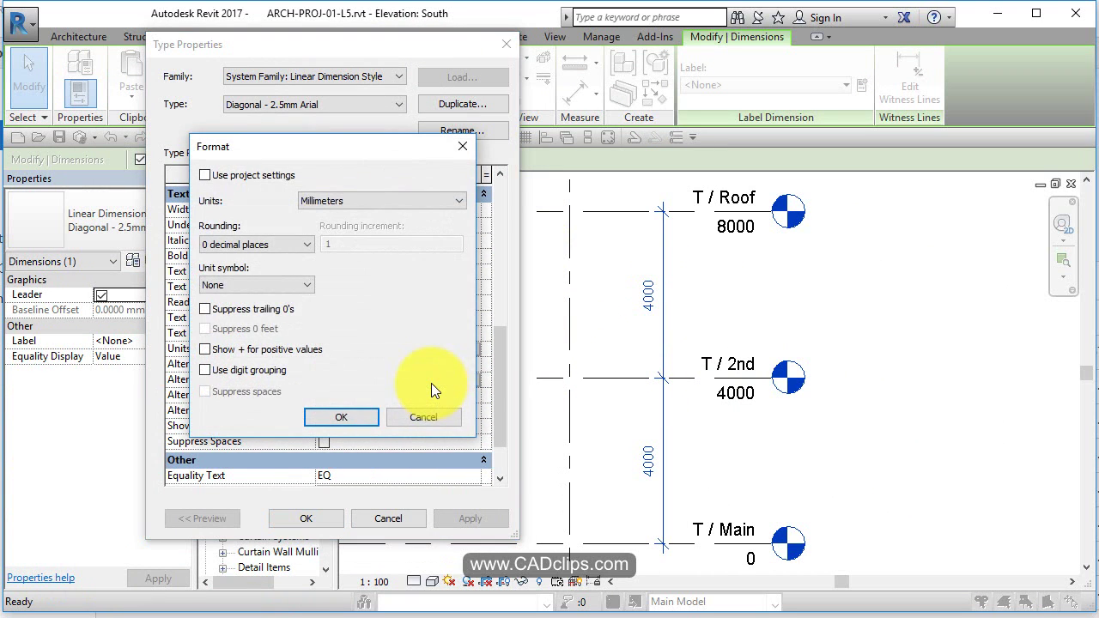
{"action": "left_click", "coordinate": [348, 200]}
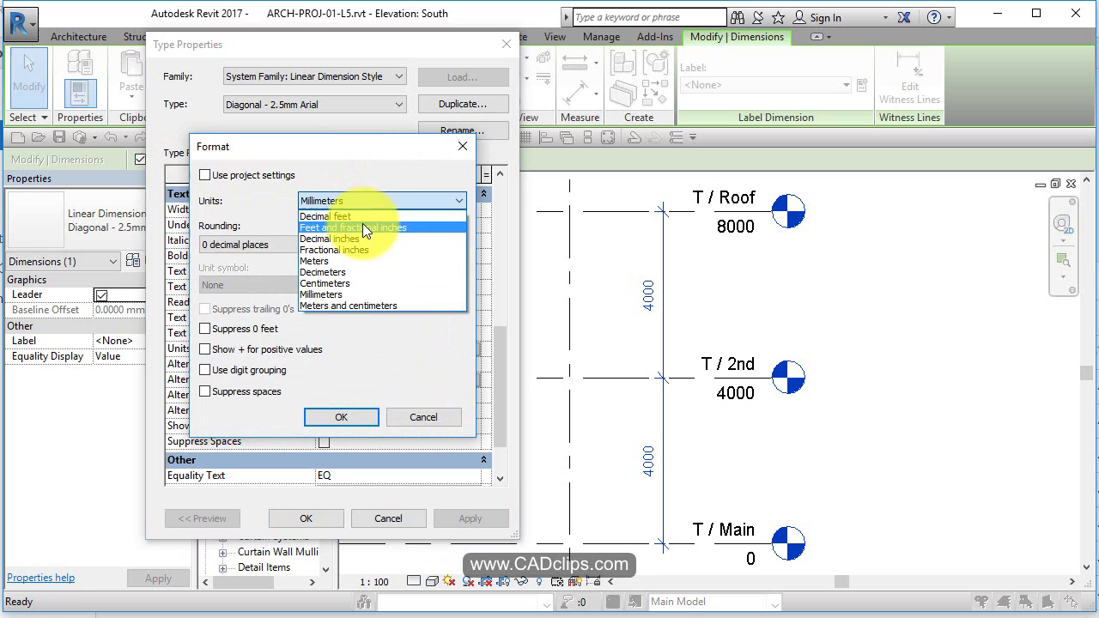
{"action": "left_click", "coordinate": [362, 227]}
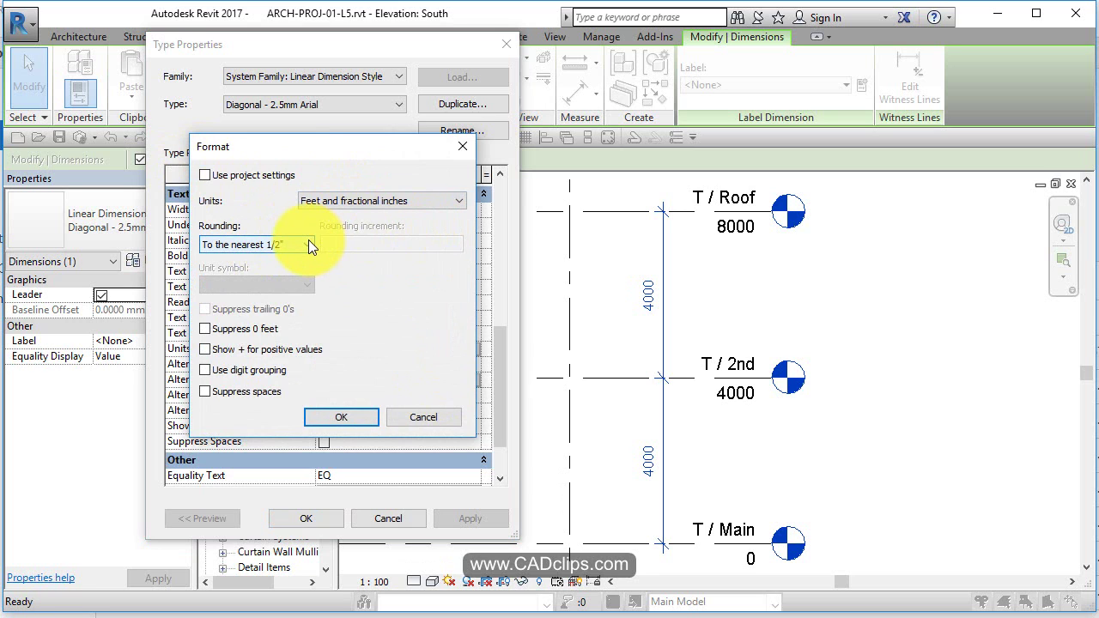
{"action": "left_click", "coordinate": [206, 329]}
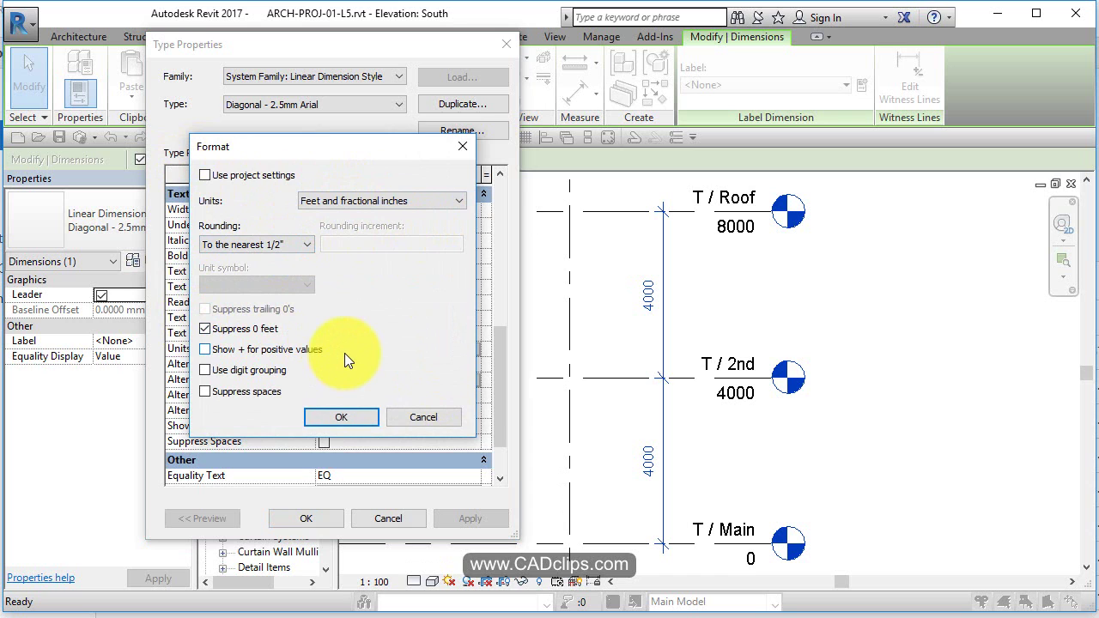
{"action": "left_click", "coordinate": [343, 412]}
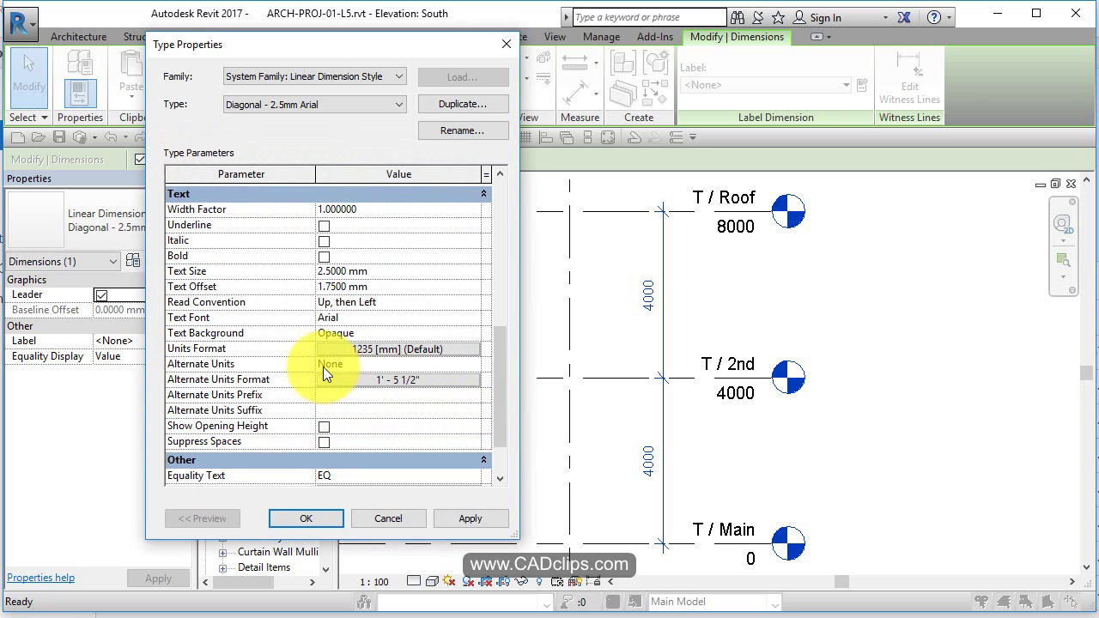
{"action": "left_click", "coordinate": [323, 367]}
{"action": "left_click", "coordinate": [473, 364]}
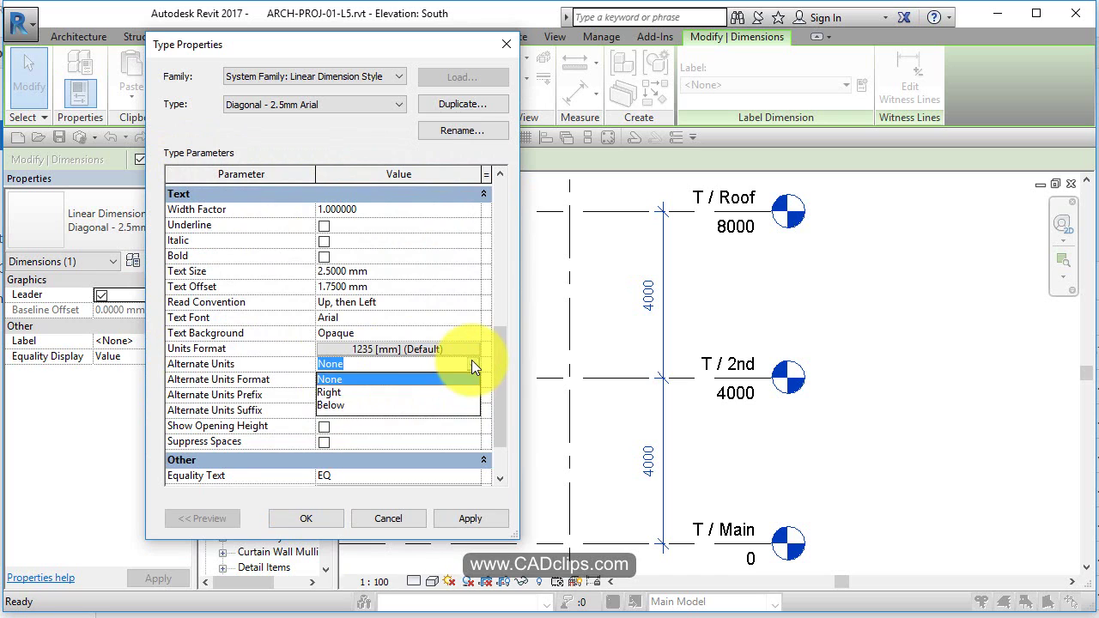
{"action": "left_click", "coordinate": [335, 405]}
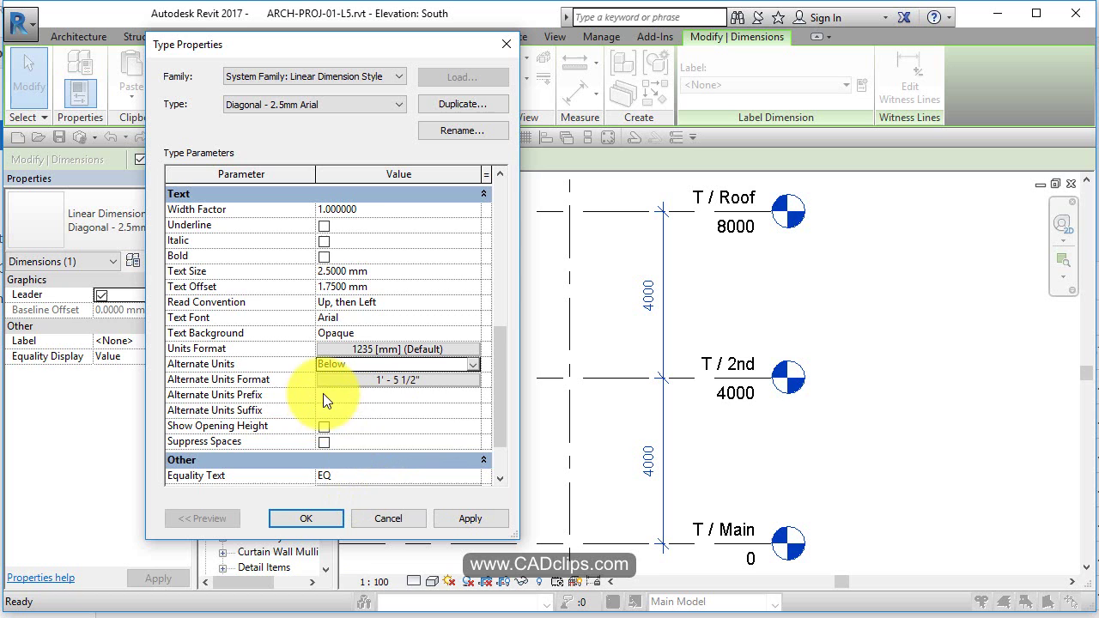
- Confirm the type changes so each 4000 also reads 13' - 1 1/2", then reselect the dimension
{"action": "left_click", "coordinate": [316, 519]}
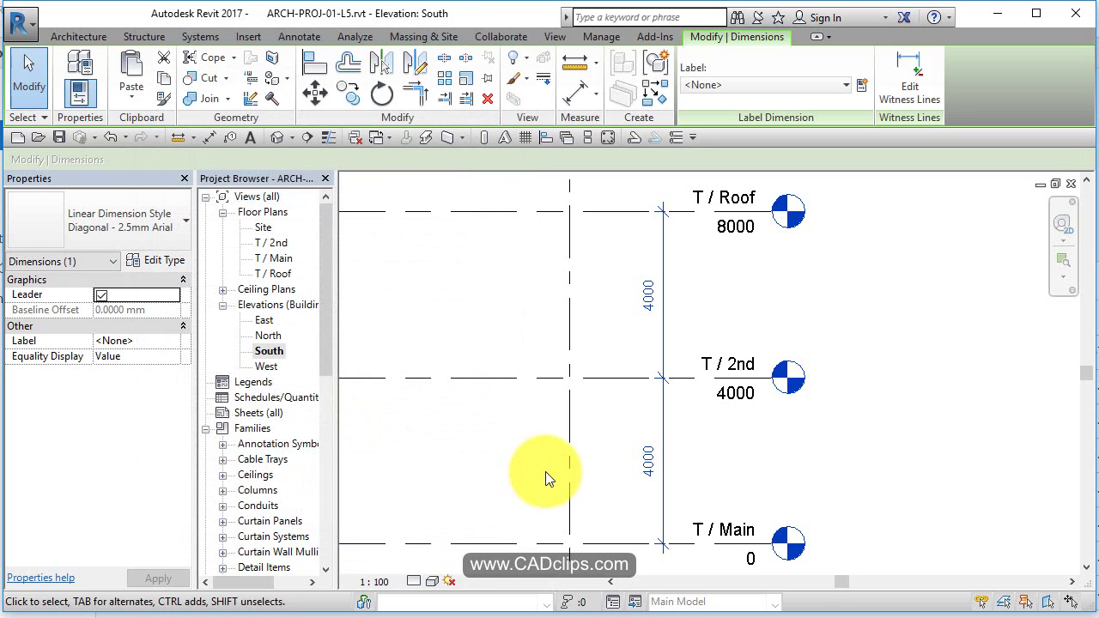
{"action": "left_click", "coordinate": [815, 329]}
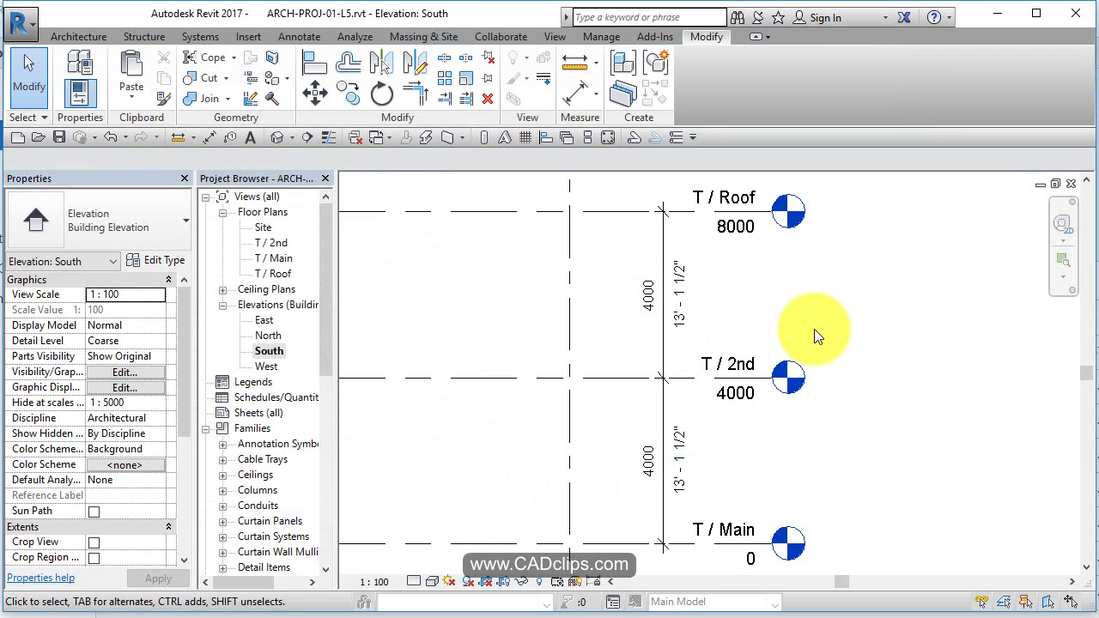
{"action": "scroll", "coordinate": [706, 314], "scroll_direction": "up", "scroll_amount": 2}
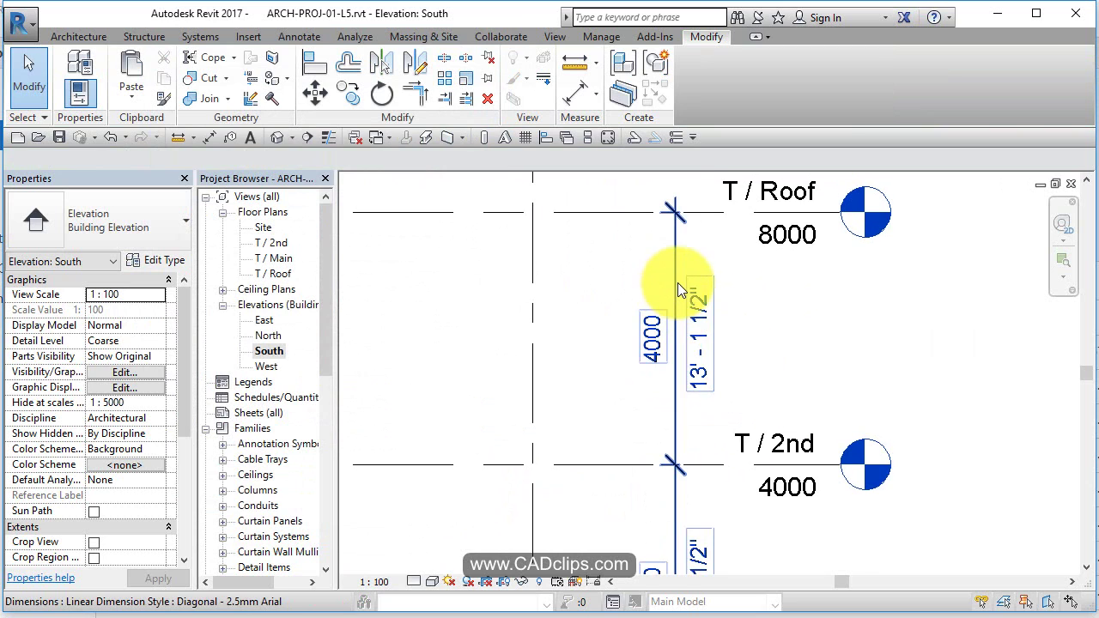
{"action": "middle_click_drag", "start_coordinate": [674, 268], "coordinate": [695, 269]}
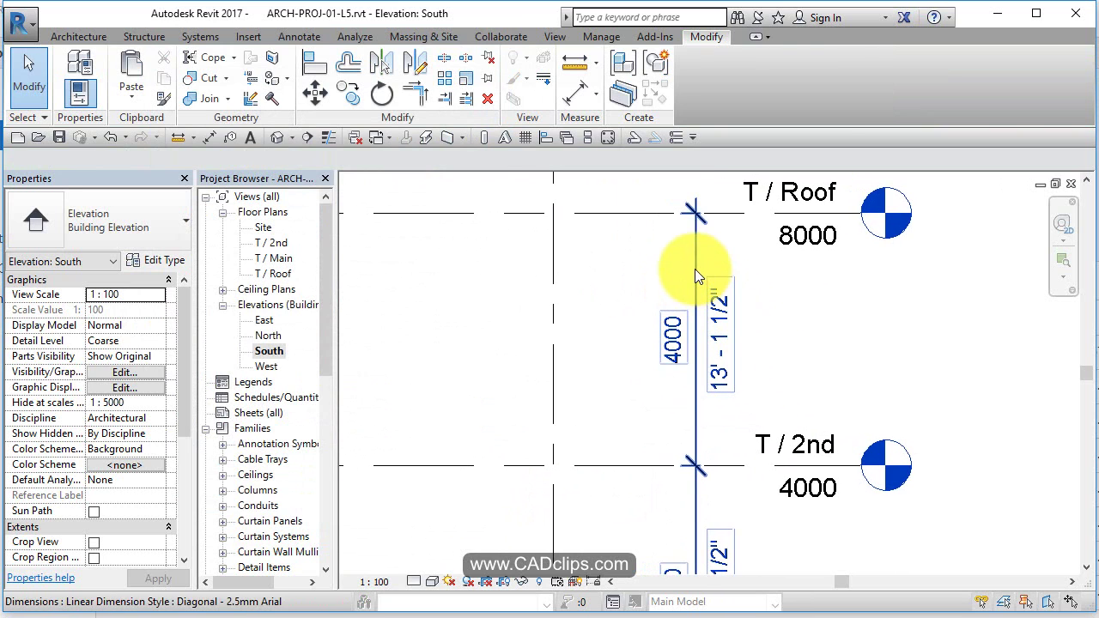
{"action": "left_click", "coordinate": [666, 334]}
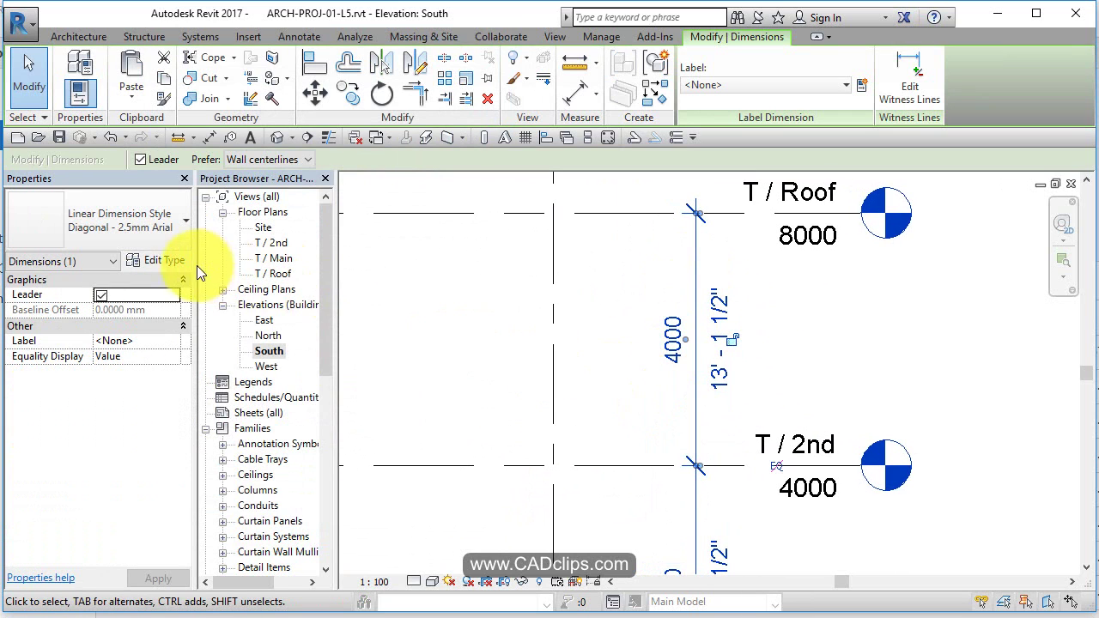
- Set the dimension type's Text Offset to 0.1 mm, apply it, and close Type Properties
{"action": "left_click", "coordinate": [160, 259]}
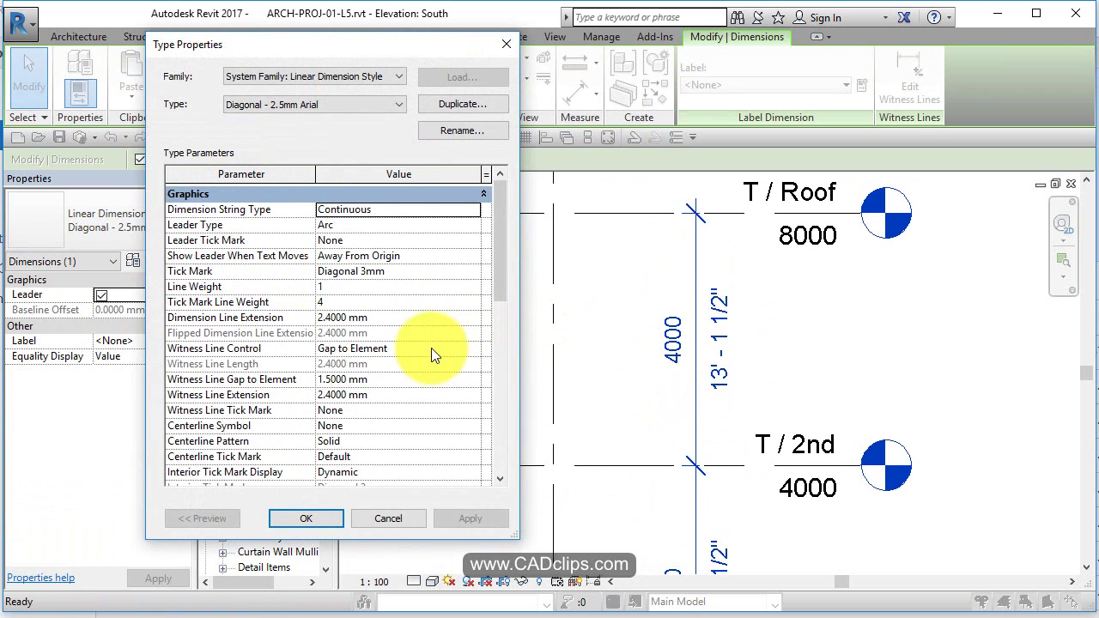
{"action": "scroll", "coordinate": [433, 320], "scroll_direction": "down", "scroll_amount": 6}
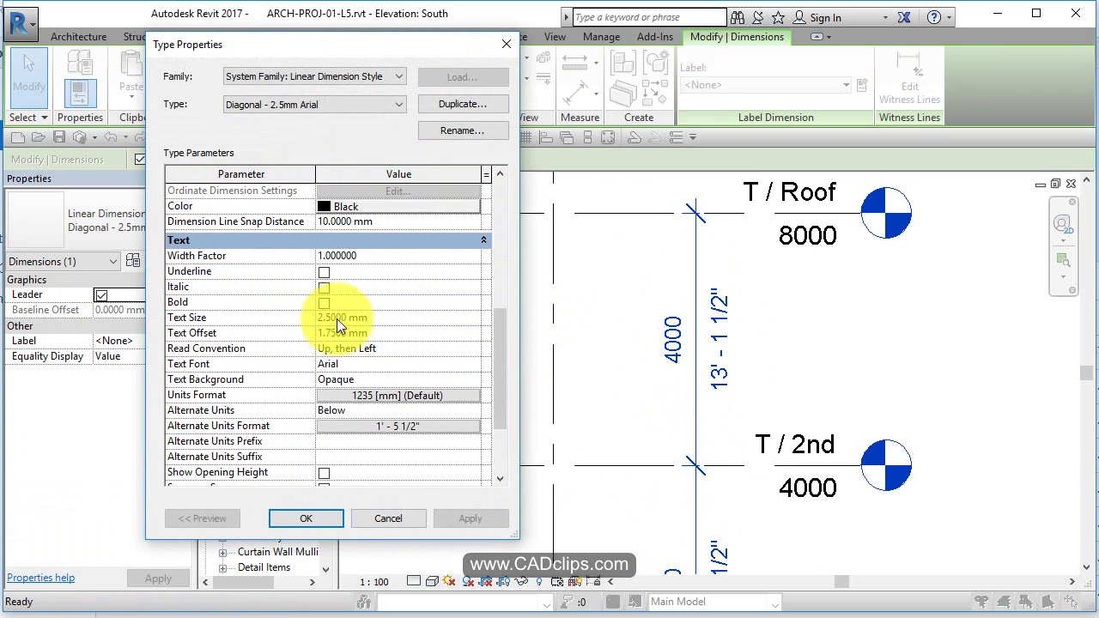
{"action": "left_click", "coordinate": [384, 335]}
{"action": "double_click", "coordinate": [391, 335]}
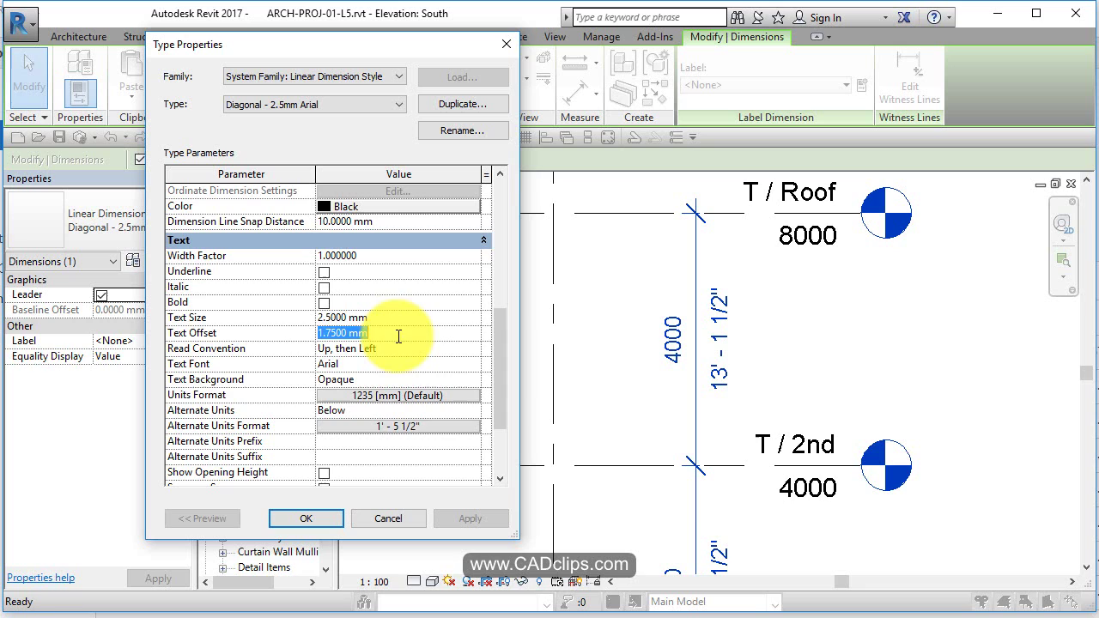
{"action": "type", "text": ".1"}
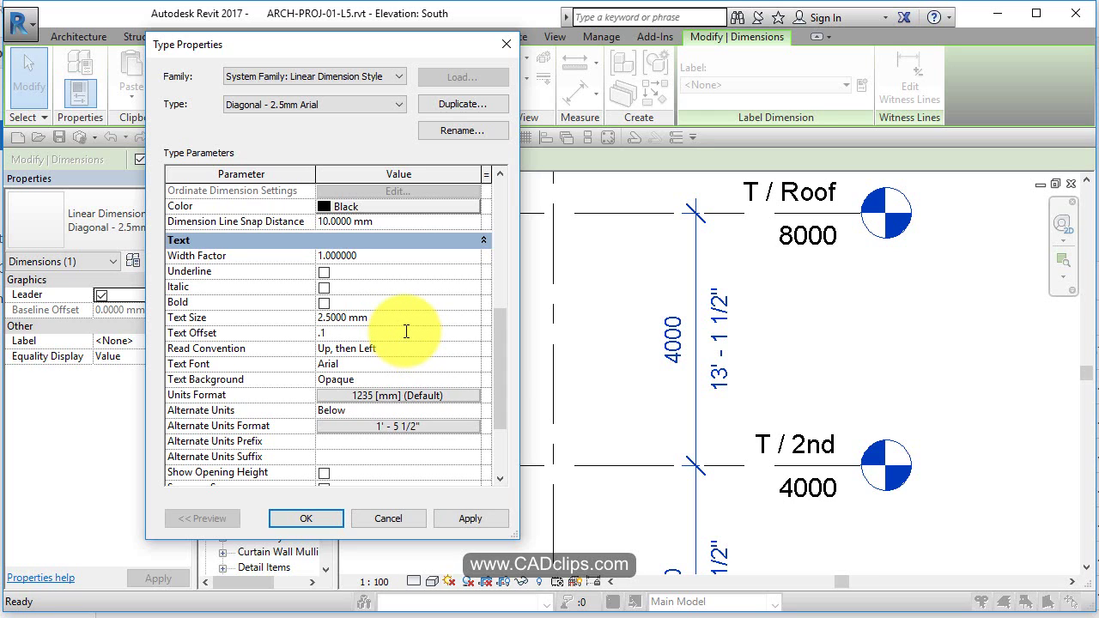
{"action": "left_click", "coordinate": [489, 518]}
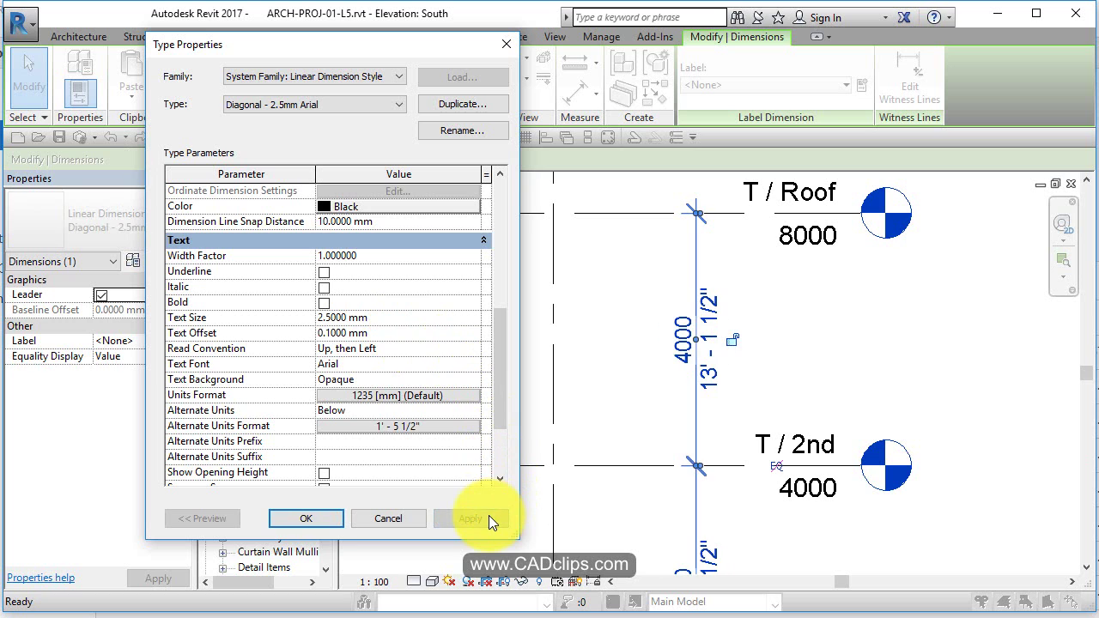
{"action": "left_click", "coordinate": [314, 520]}
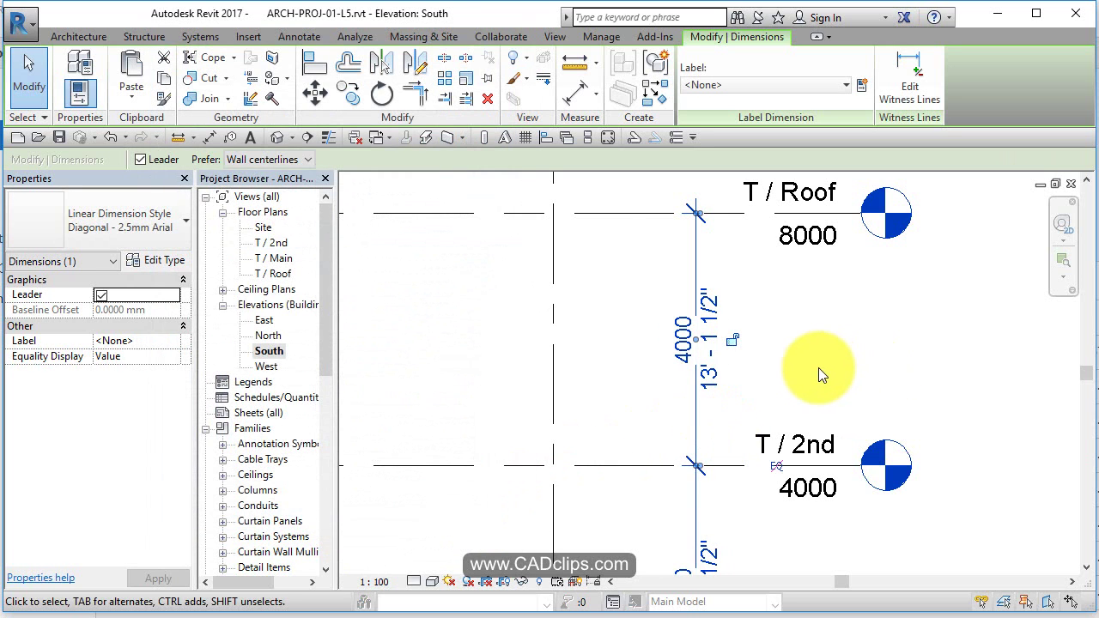
- Raise the dimension type's Text Offset to 0.3 mm and apply it
{"action": "left_click", "coordinate": [162, 260]}
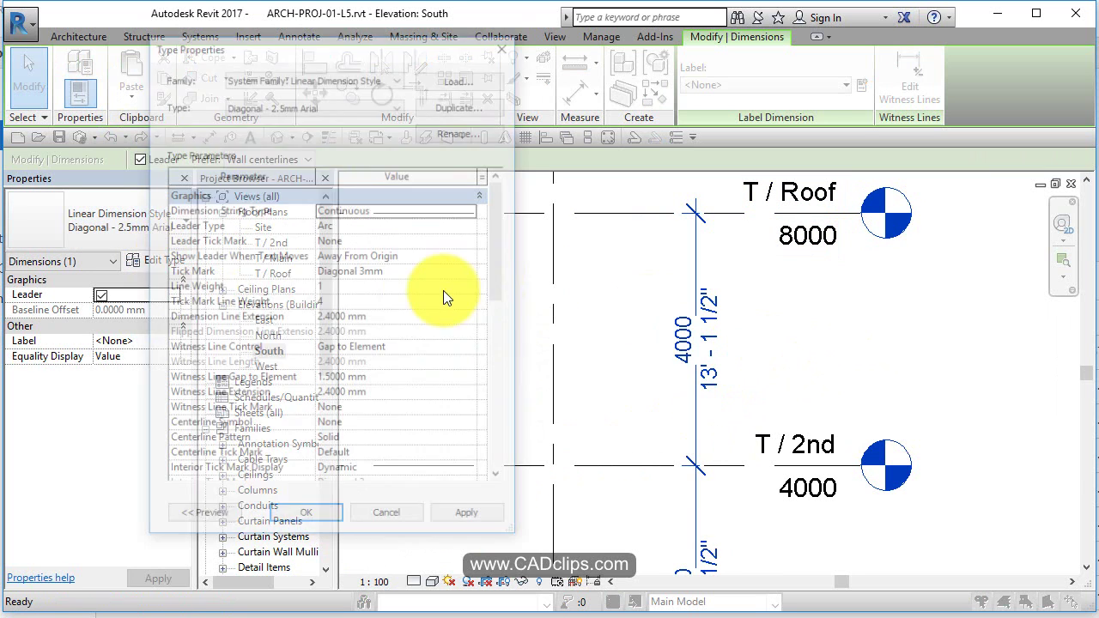
{"action": "scroll", "coordinate": [395, 395], "scroll_direction": "down", "scroll_amount": 5}
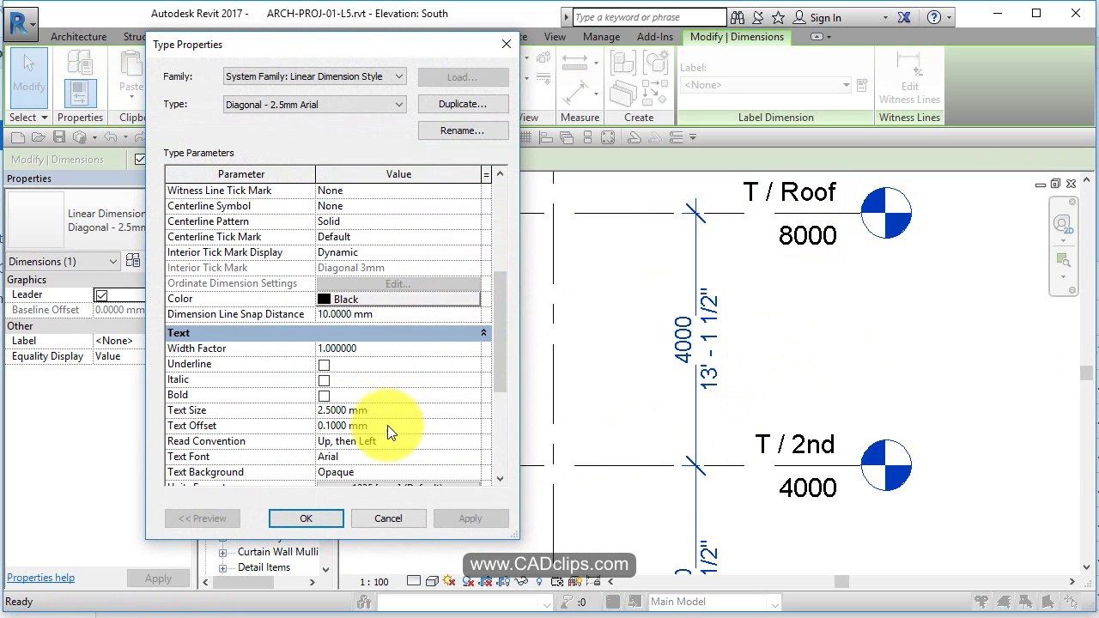
{"action": "left_click", "coordinate": [396, 425]}
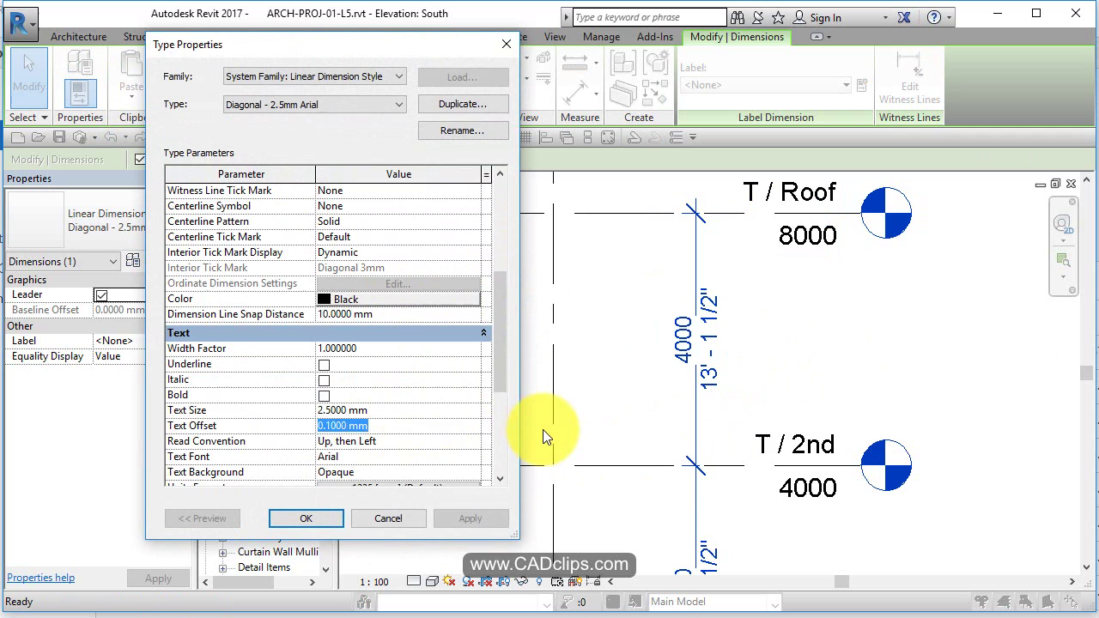
{"action": "key", "text": "BackSpace"}
{"action": "type", "text": ".3"}
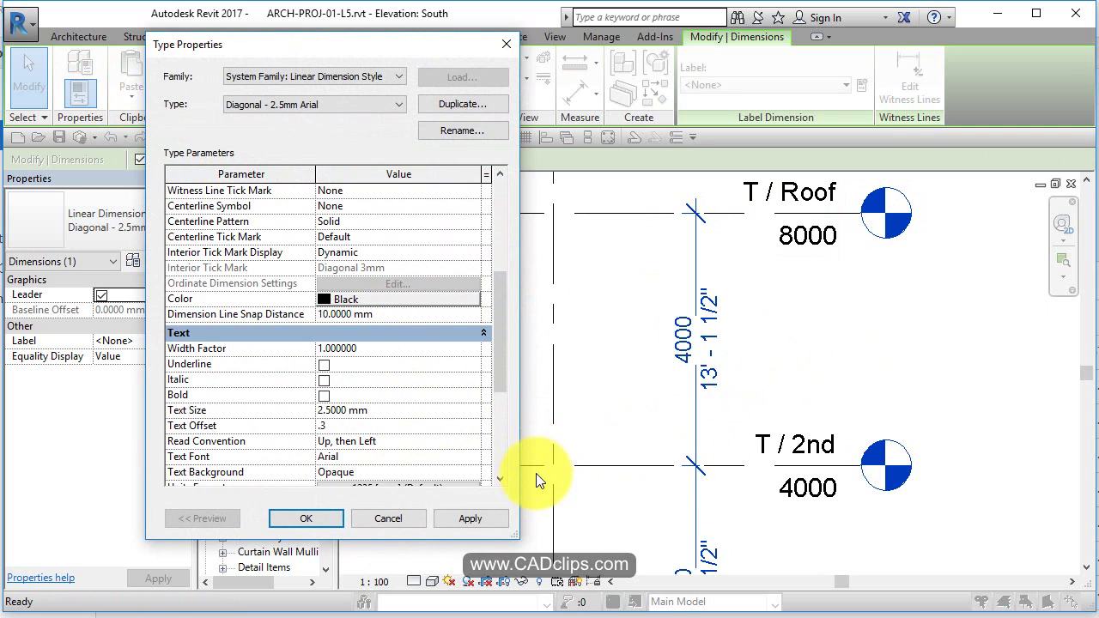
{"action": "left_click", "coordinate": [486, 522]}
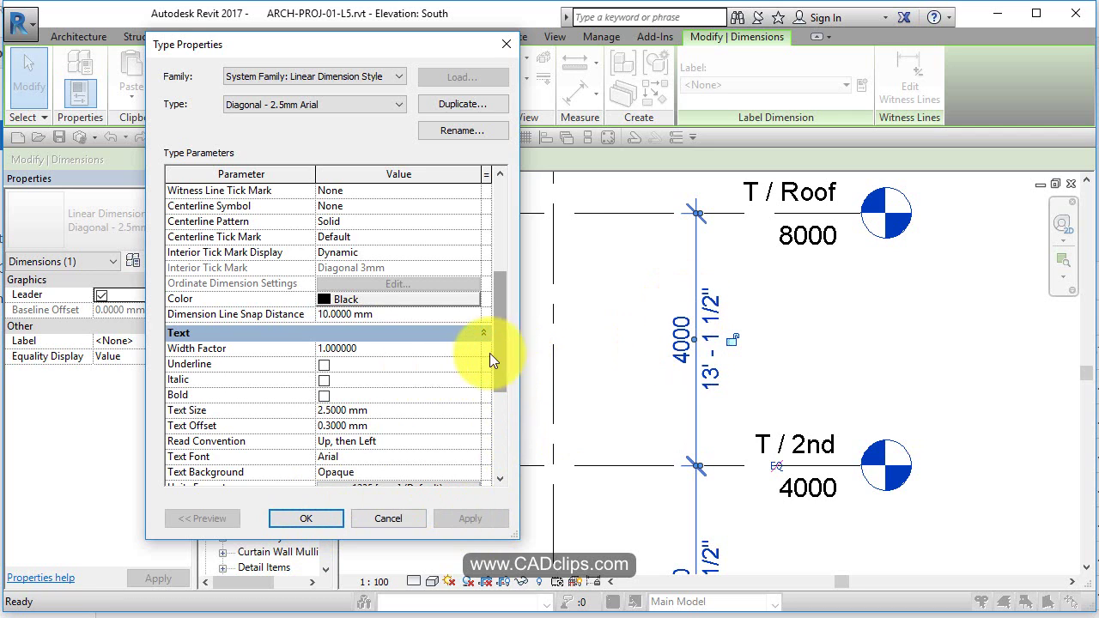
- Set the dimension text Width Factor to 0.7 and apply it
{"action": "left_click", "coordinate": [381, 348]}
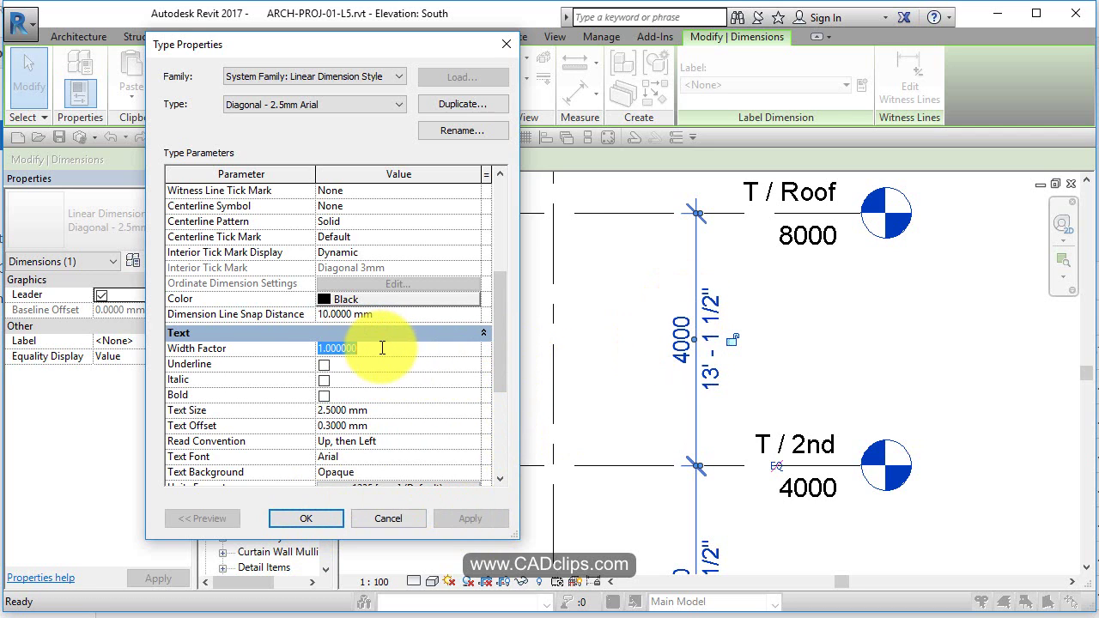
{"action": "type", "text": ".7"}
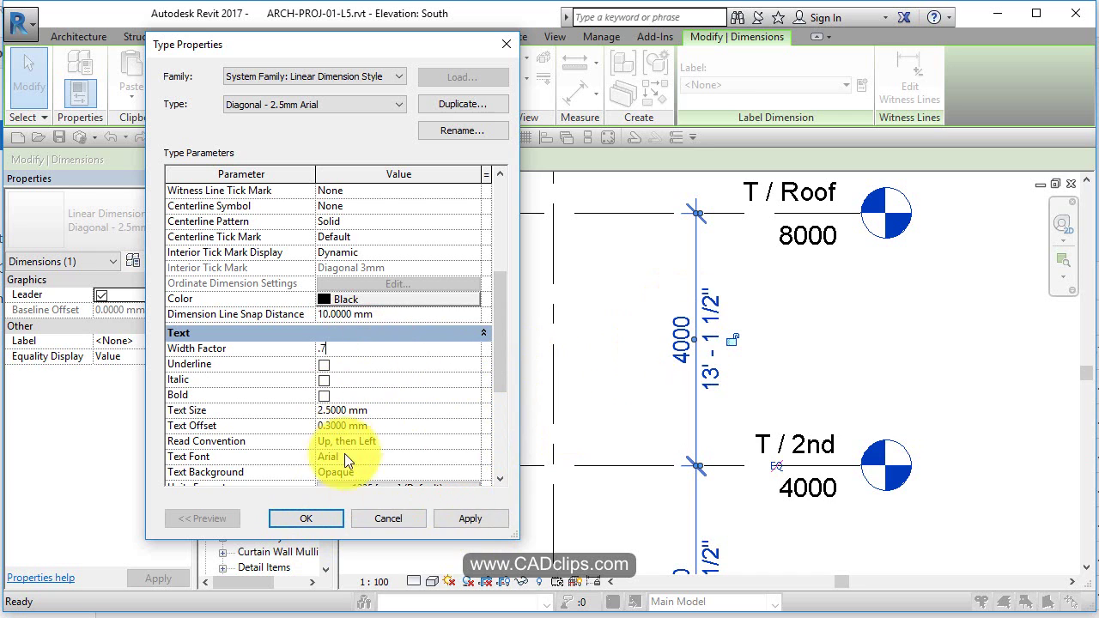
{"action": "left_click", "coordinate": [484, 521]}
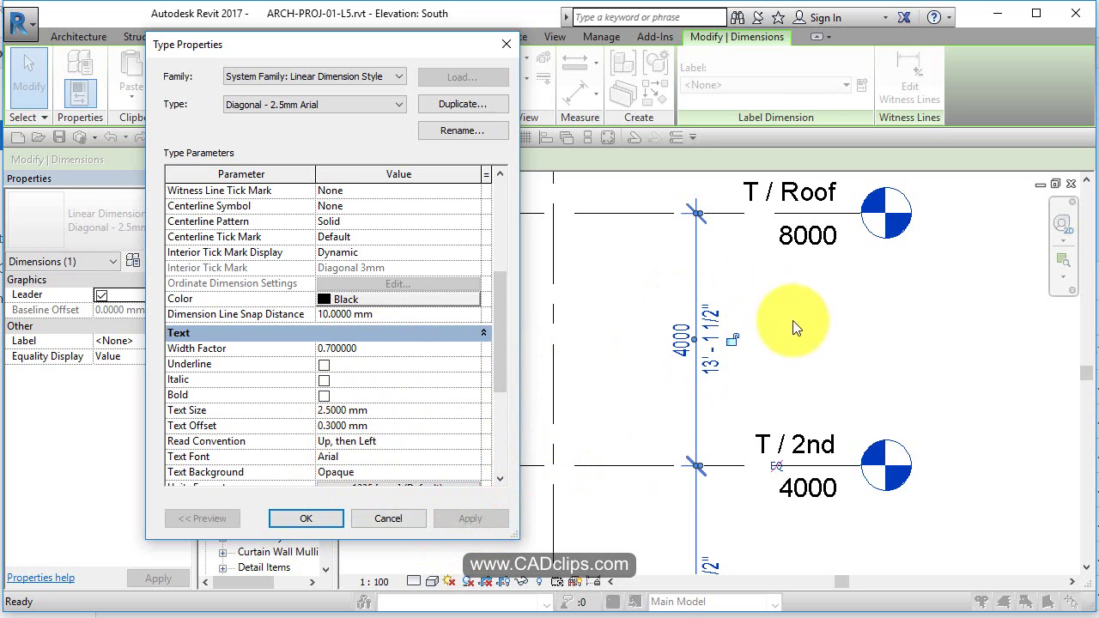
- Close the type settings, deselect, and review the narrowed 4000 and 13' - 1 1/2" text
{"action": "left_click", "coordinate": [309, 517]}
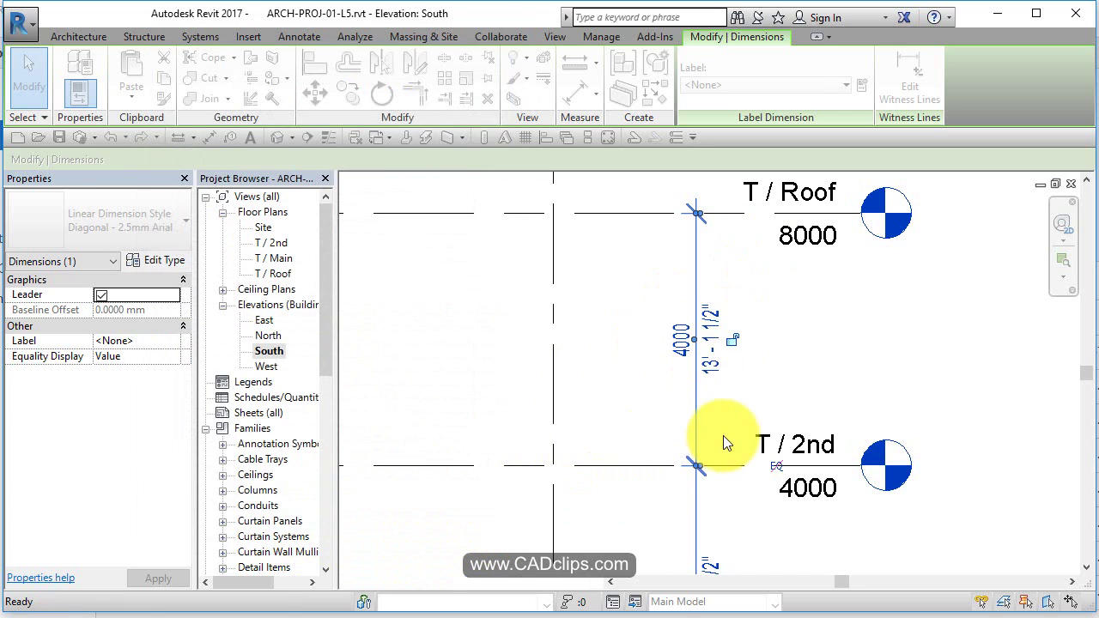
{"action": "left_click", "coordinate": [768, 379]}
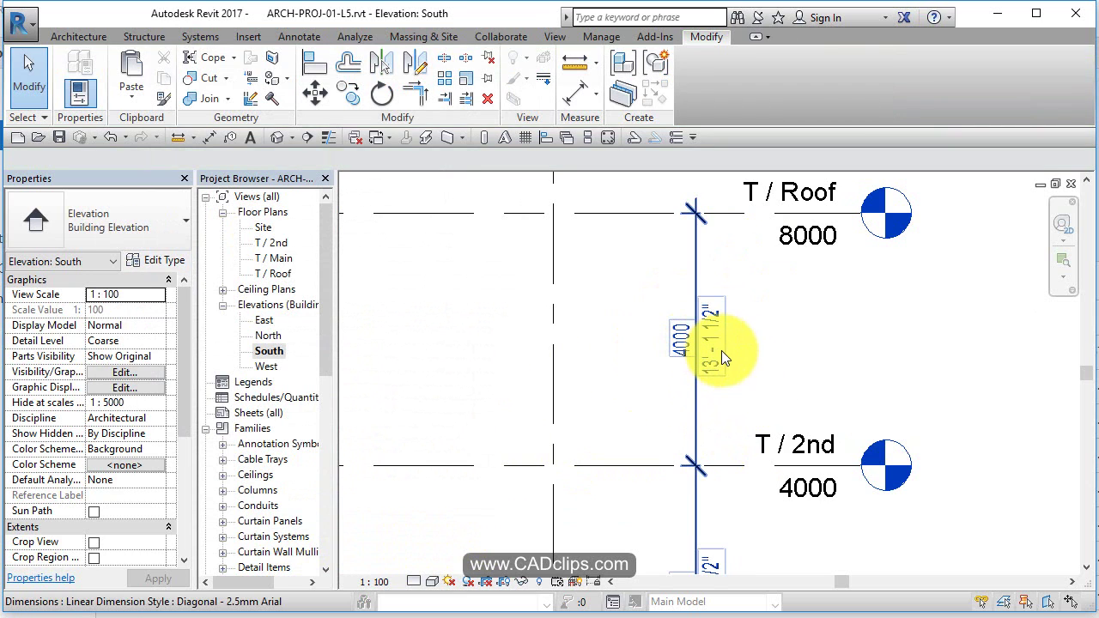
{"action": "scroll", "coordinate": [728, 351], "scroll_direction": "up", "scroll_amount": 2}
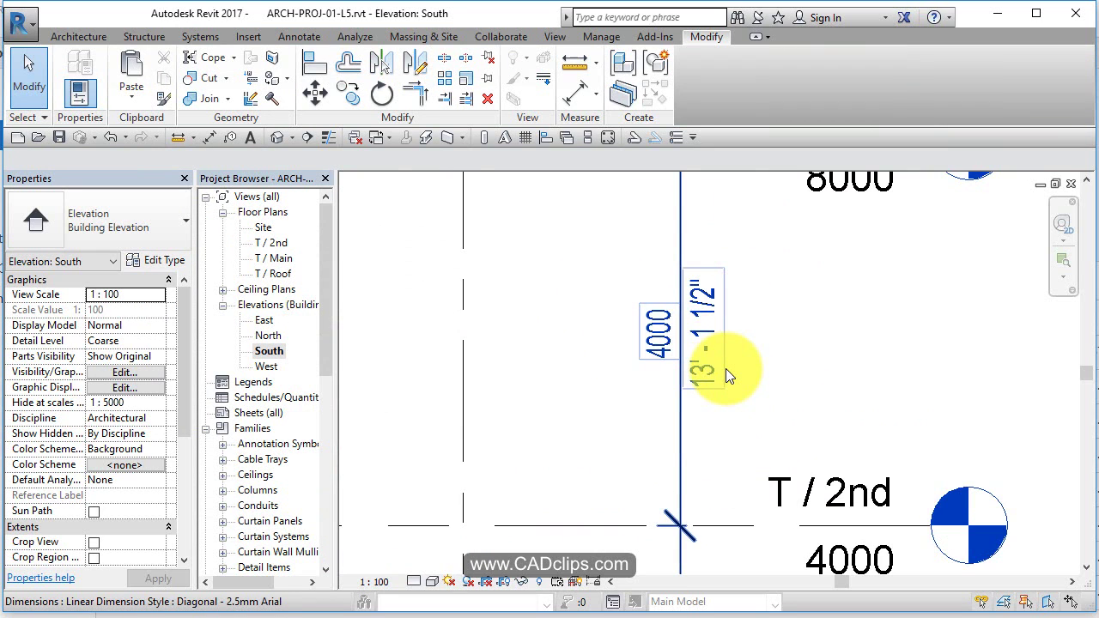
{"action": "scroll", "coordinate": [726, 369], "scroll_direction": "down", "scroll_amount": 5}
{"action": "middle_click_drag", "start_coordinate": [814, 370], "coordinate": [855, 358]}
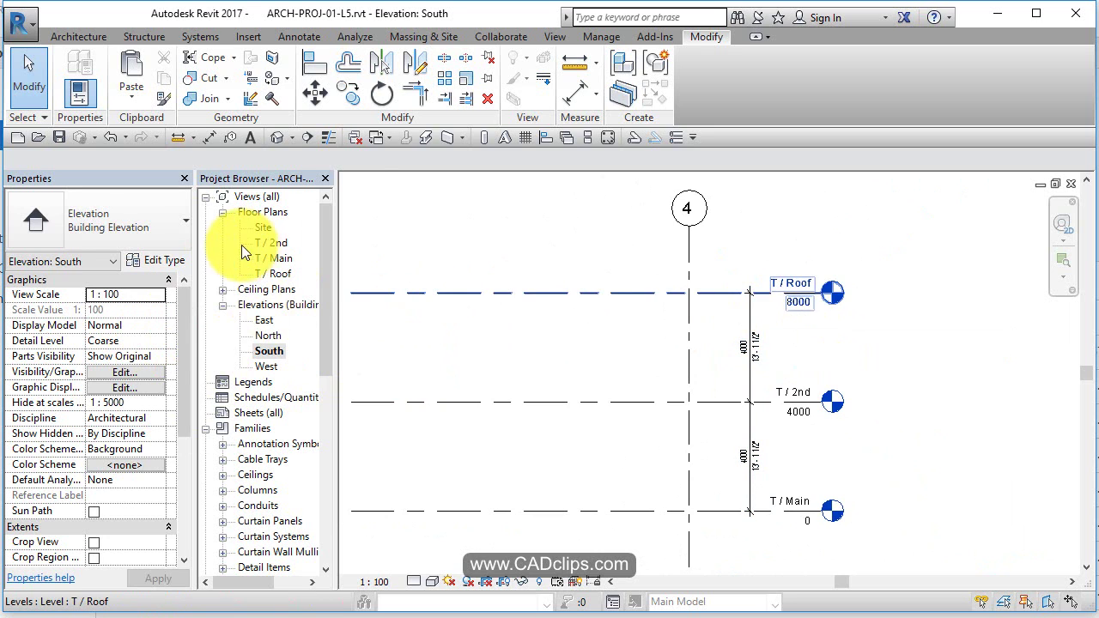
- Open the T / Main floor plan and zoom to the 20000 dimension reading 65' - 7 1/2"
{"action": "double_click", "coordinate": [273, 258]}
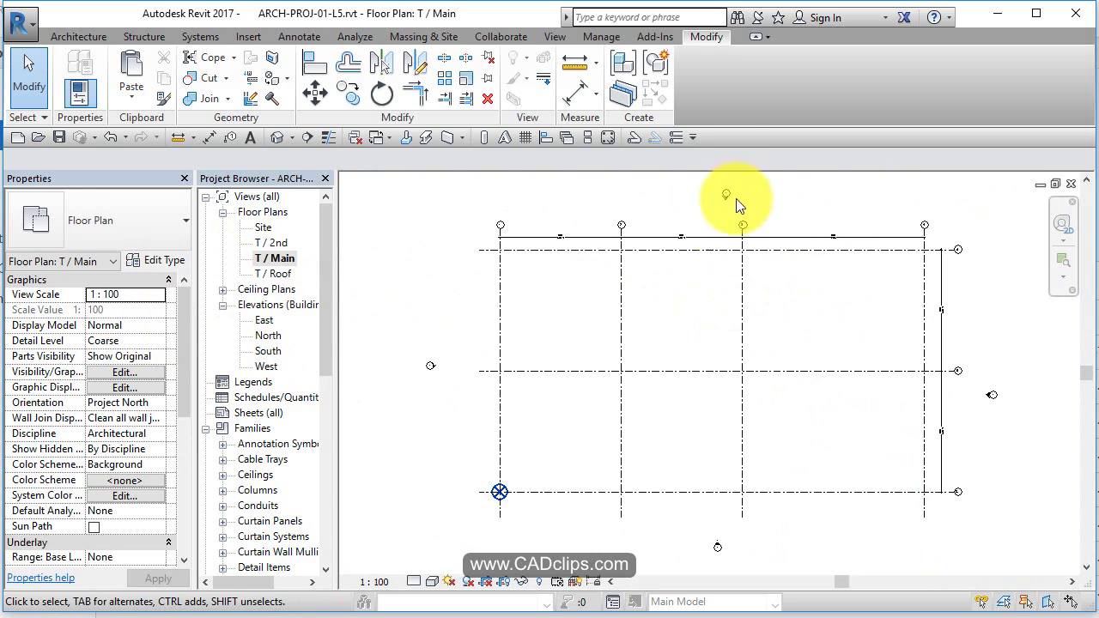
{"action": "scroll", "coordinate": [683, 239], "scroll_direction": "up", "scroll_amount": 4}
{"action": "scroll", "coordinate": [692, 231], "scroll_direction": "up", "scroll_amount": 2}
{"action": "middle_click_drag", "start_coordinate": [708, 229], "coordinate": [729, 373]}
{"action": "scroll", "coordinate": [665, 332], "scroll_direction": "up", "scroll_amount": 1}
{"action": "scroll", "coordinate": [734, 360], "scroll_direction": "down", "scroll_amount": 3}
{"action": "scroll", "coordinate": [721, 300], "scroll_direction": "up", "scroll_amount": 2}
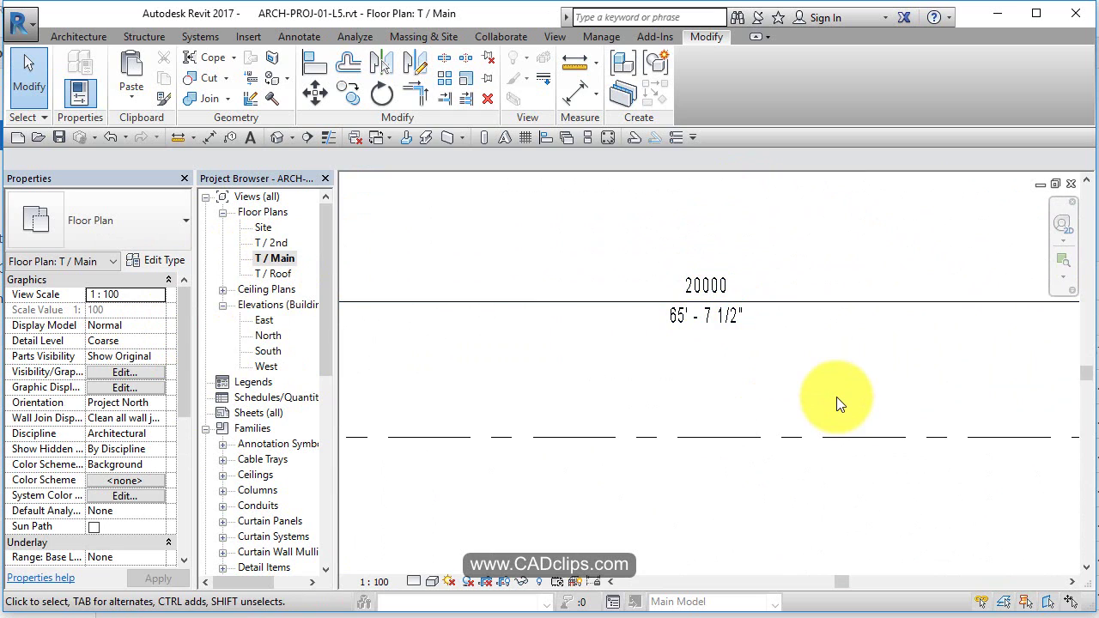
{"action": "scroll", "coordinate": [837, 397], "scroll_direction": "down", "scroll_amount": 3}
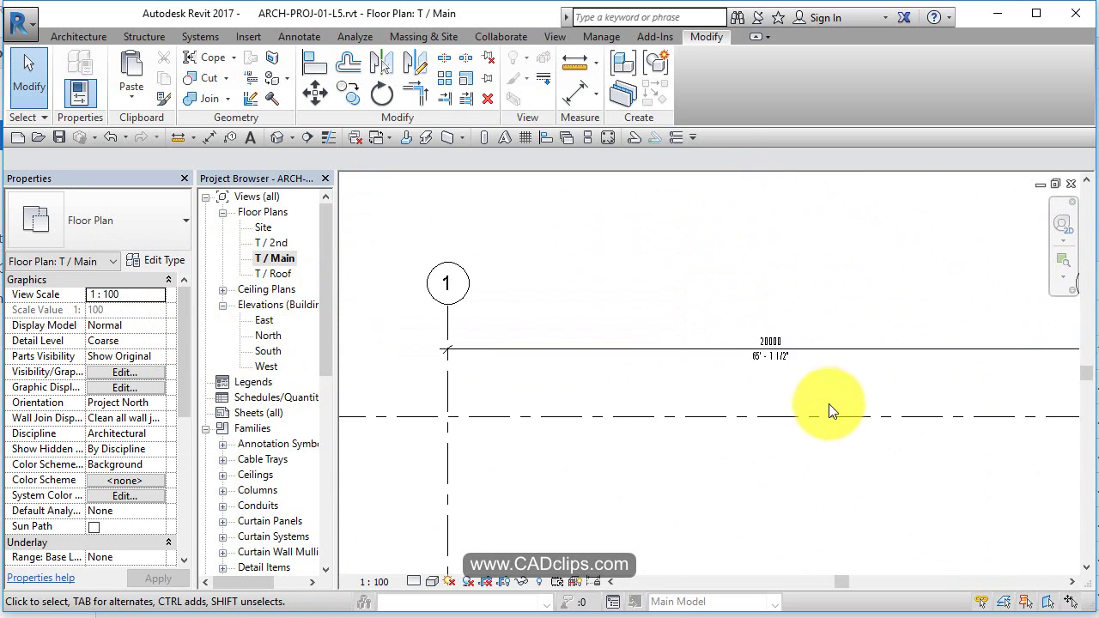
{"action": "middle_click_drag", "start_coordinate": [771, 425], "coordinate": [473, 309]}
{"action": "scroll", "coordinate": [560, 193], "scroll_direction": "down", "scroll_amount": 3}
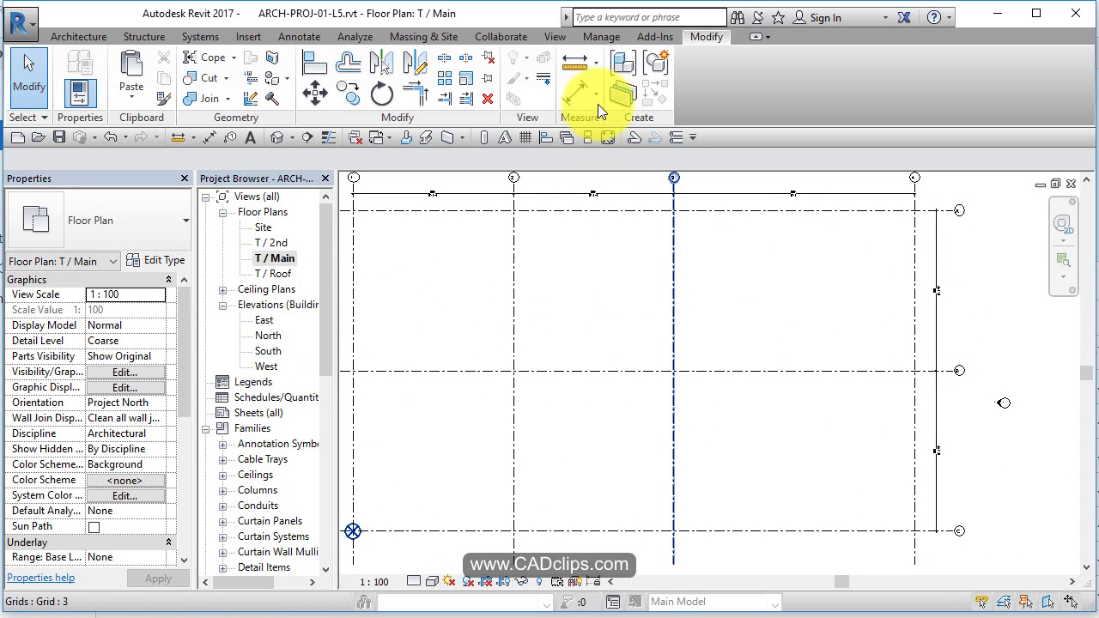
- Add an aligned dimension from the first to last grid line, placed above, reading 70000 / 229'-8"
{"action": "left_click", "coordinate": [574, 92]}
{"action": "left_click", "coordinate": [929, 206]}
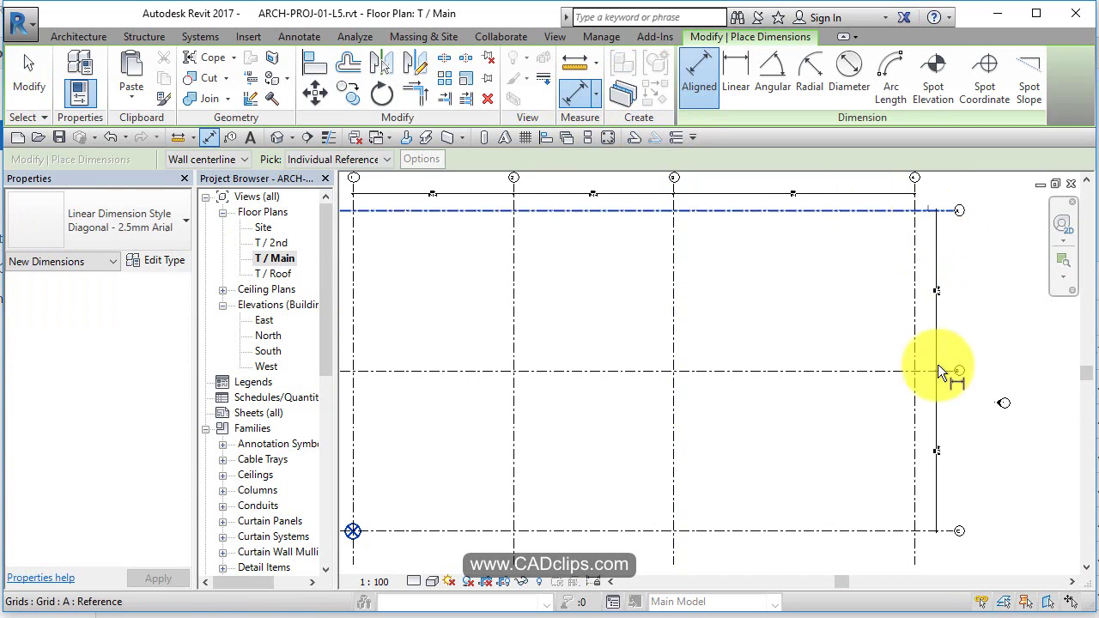
{"action": "scroll", "coordinate": [947, 450], "scroll_direction": "up", "scroll_amount": 2}
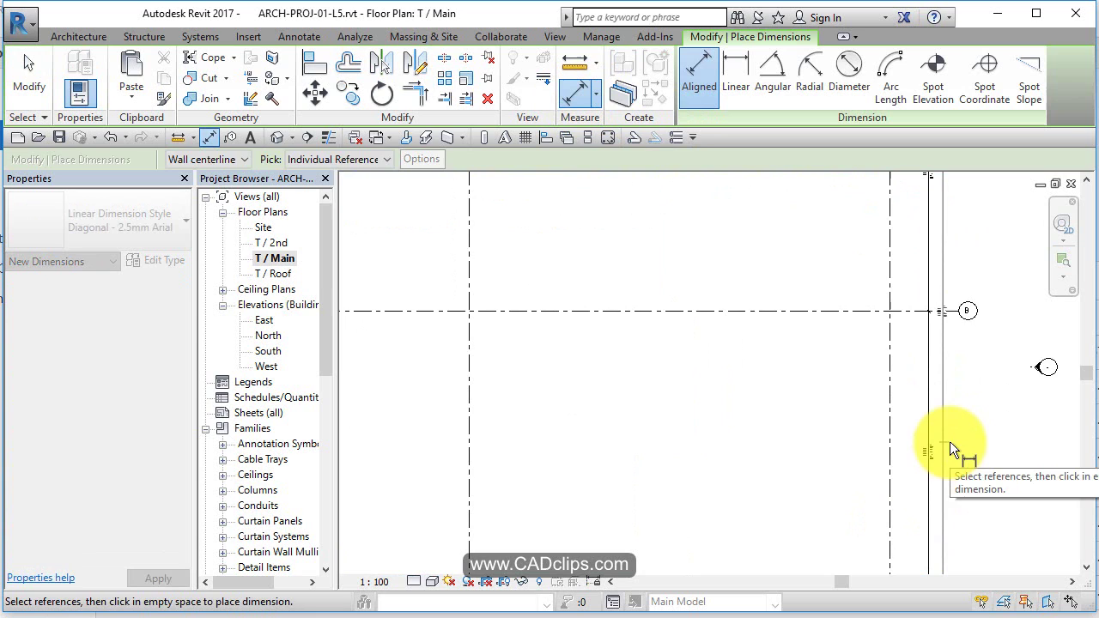
{"action": "left_click", "coordinate": [944, 447]}
{"action": "scroll", "coordinate": [894, 445], "scroll_direction": "down", "scroll_amount": 2}
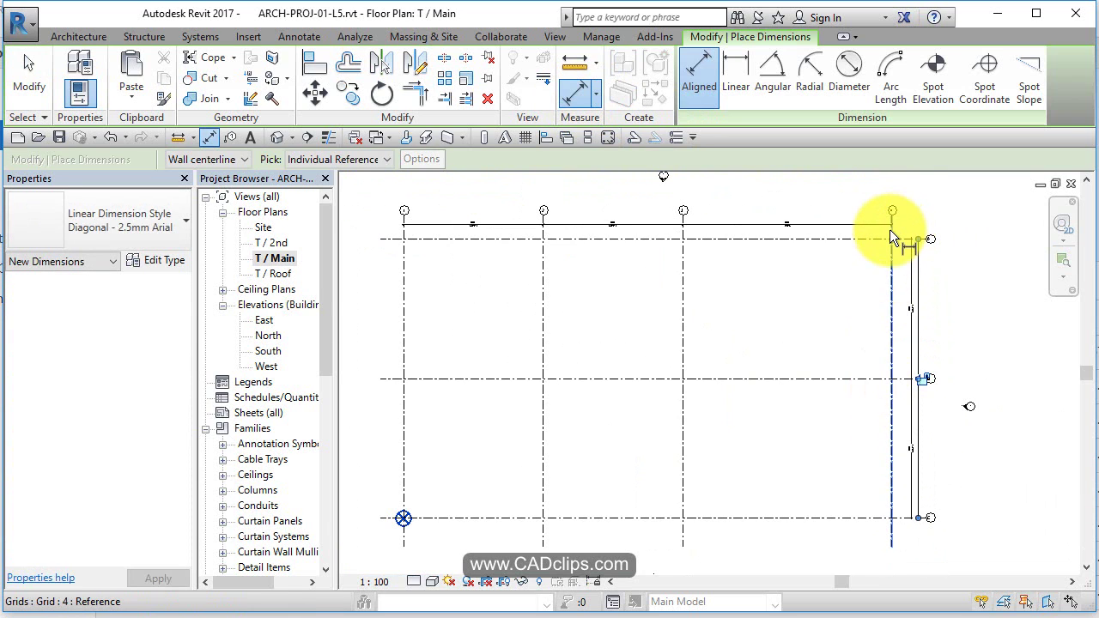
{"action": "left_click", "coordinate": [899, 234]}
{"action": "left_click", "coordinate": [408, 267]}
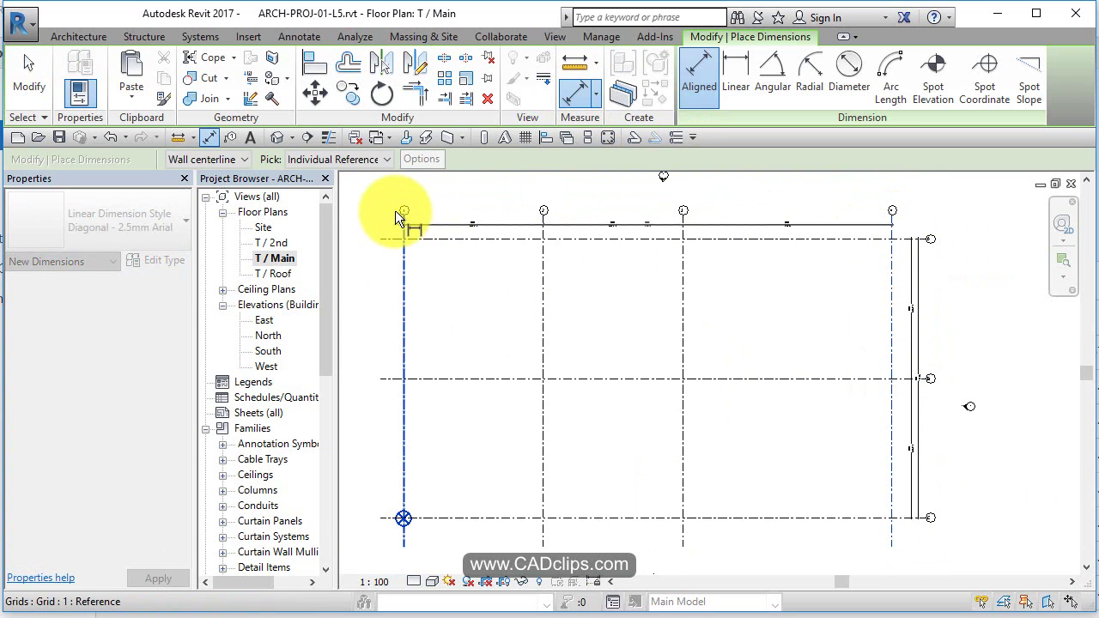
{"action": "scroll", "coordinate": [395, 211], "scroll_direction": "up", "scroll_amount": 3}
{"action": "left_click", "coordinate": [377, 230]}
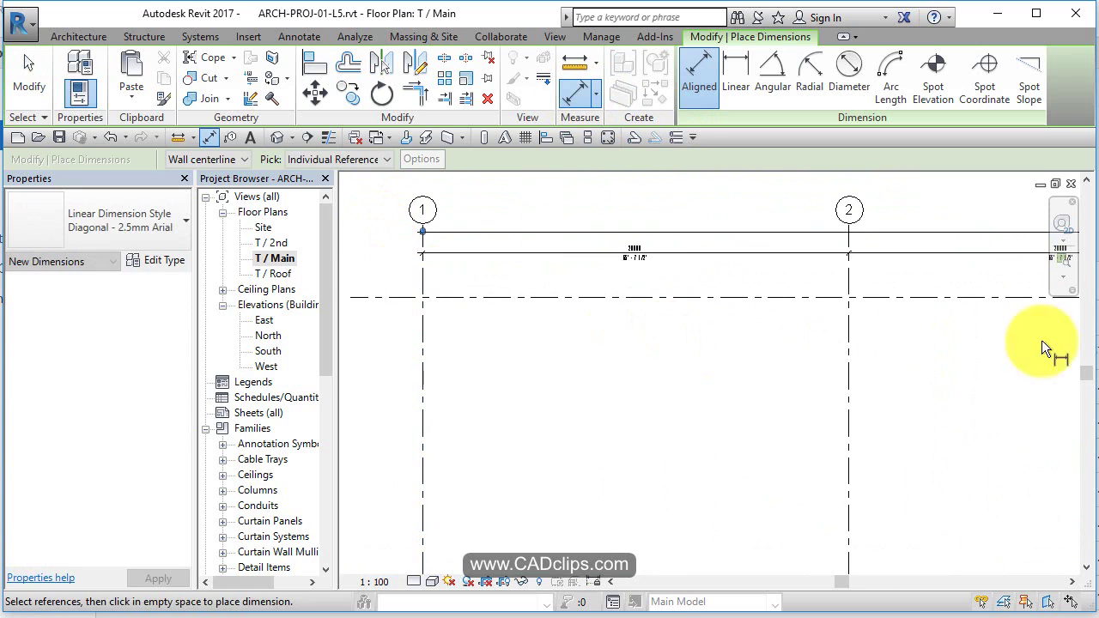
{"action": "middle_click_drag", "start_coordinate": [1041, 340], "coordinate": [636, 351]}
{"action": "scroll", "coordinate": [742, 233], "scroll_direction": "up", "scroll_amount": 3}
{"action": "scroll", "coordinate": [750, 248], "scroll_direction": "up", "scroll_amount": 2}
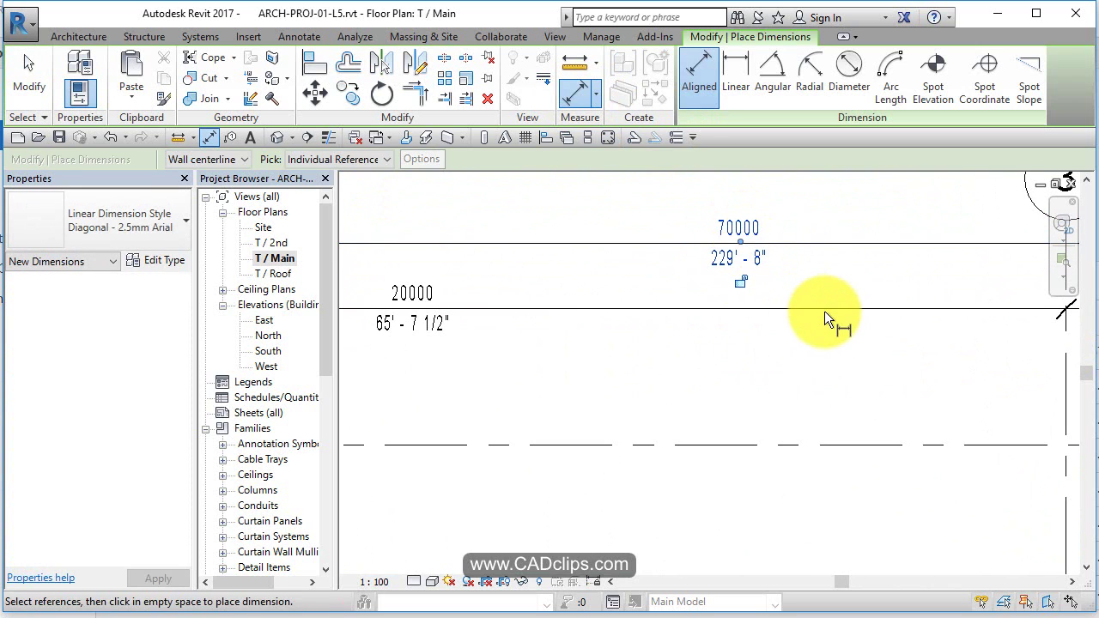
{"action": "key", "text": "Escape"}
{"action": "key", "text": "Escape"}
- Pan and zoom across the plan to review the feet-inch values, including 20000 / 65' - 7 1/2"
{"action": "scroll", "coordinate": [812, 296], "scroll_direction": "down", "scroll_amount": 4}
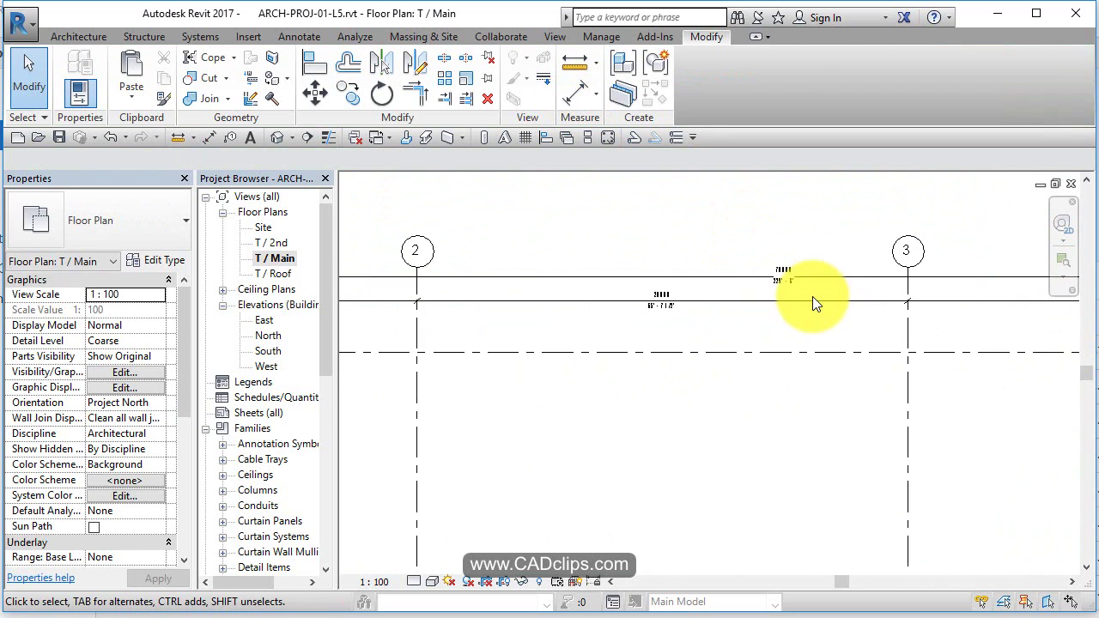
{"action": "middle_click_drag", "start_coordinate": [856, 356], "coordinate": [765, 313]}
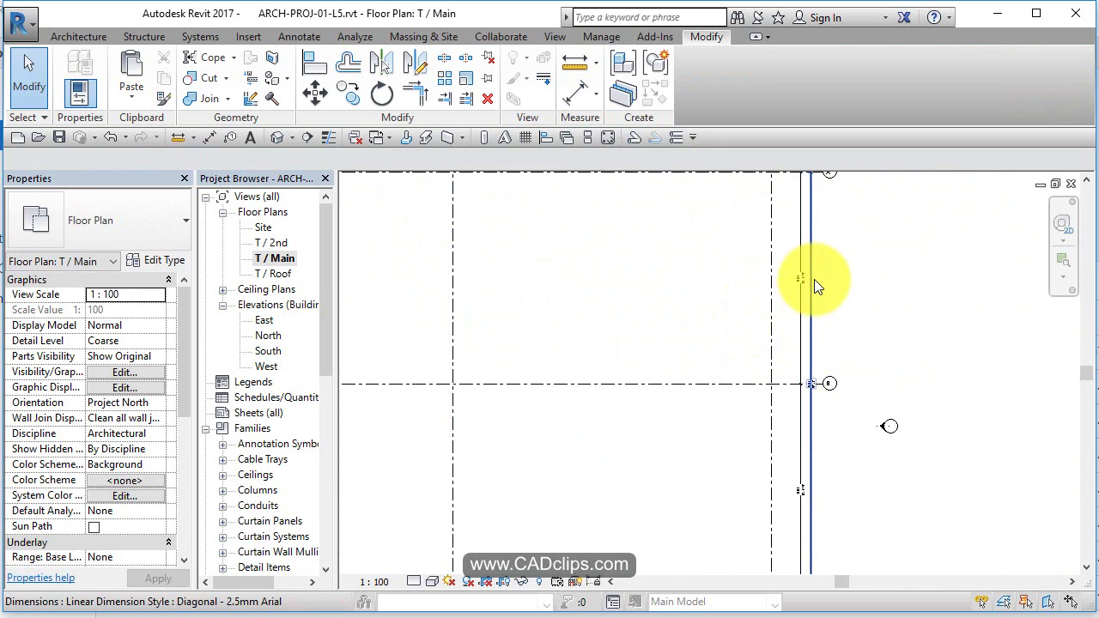
{"action": "scroll", "coordinate": [808, 295], "scroll_direction": "up", "scroll_amount": 4}
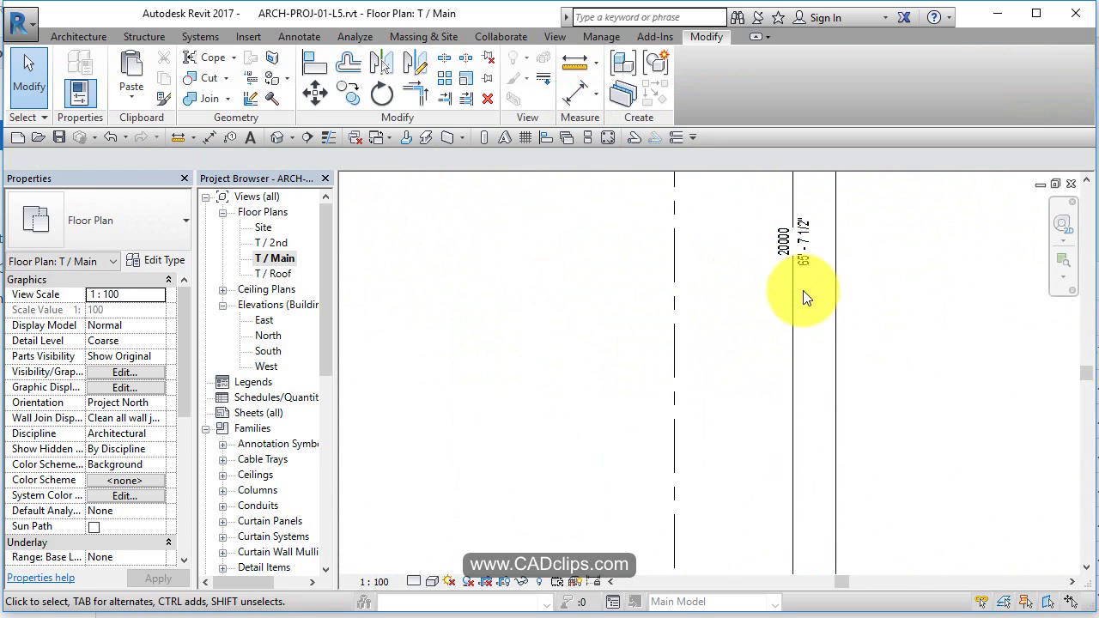
{"action": "scroll", "coordinate": [806, 272], "scroll_direction": "up", "scroll_amount": 3}
{"action": "middle_click_drag", "start_coordinate": [880, 271], "coordinate": [897, 328]}
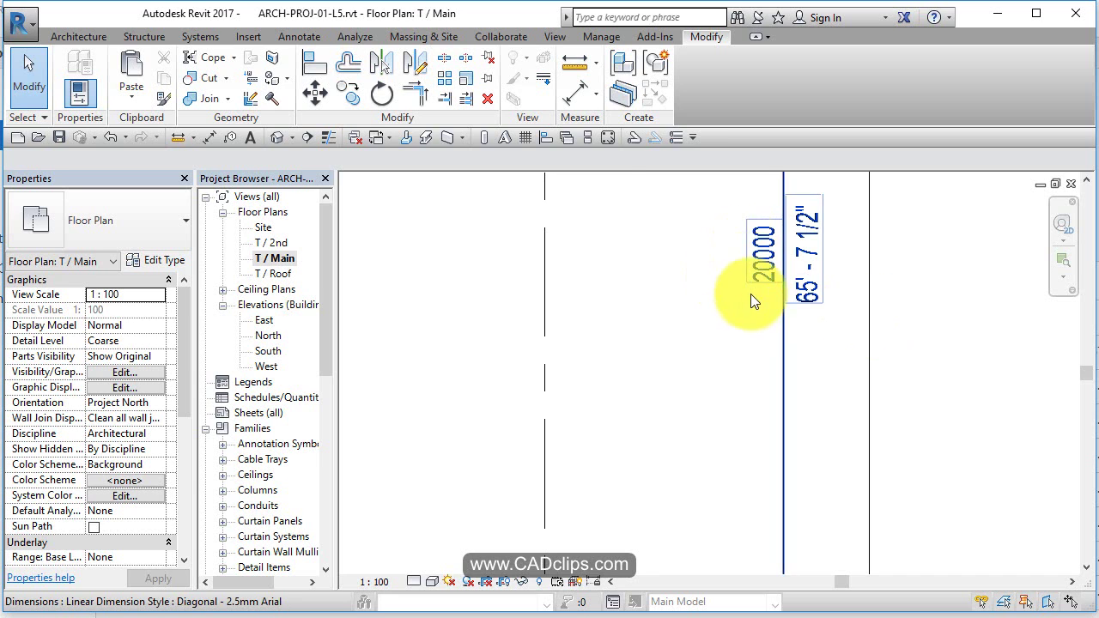
{"action": "scroll", "coordinate": [747, 310], "scroll_direction": "down", "scroll_amount": 3}
{"action": "scroll", "coordinate": [720, 327], "scroll_direction": "down", "scroll_amount": 5}
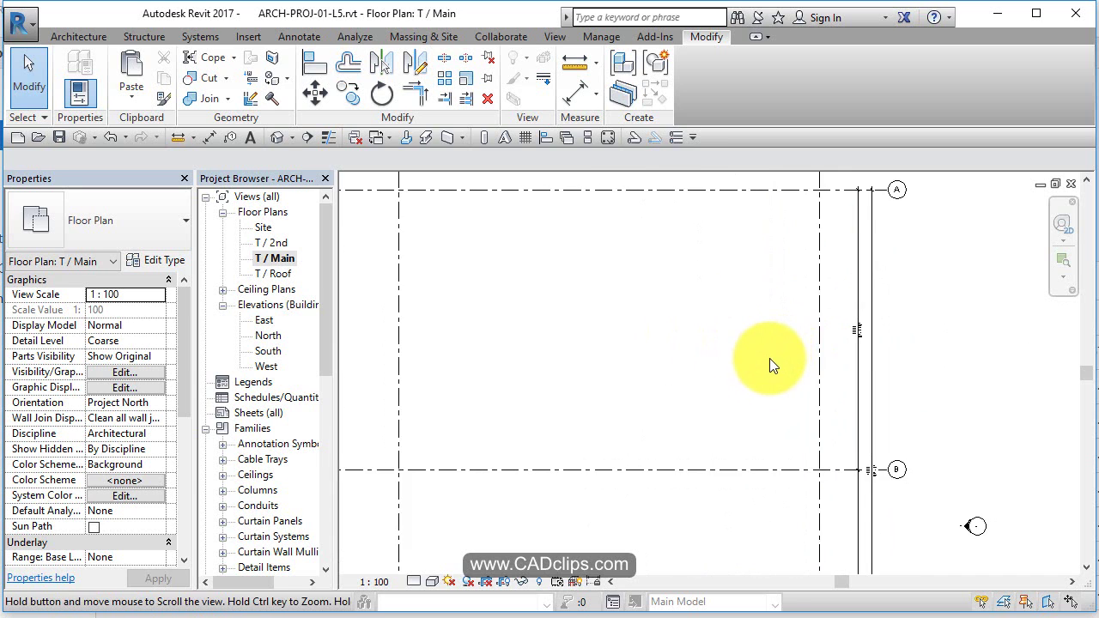
{"action": "middle_click_drag", "start_coordinate": [866, 368], "coordinate": [945, 381]}
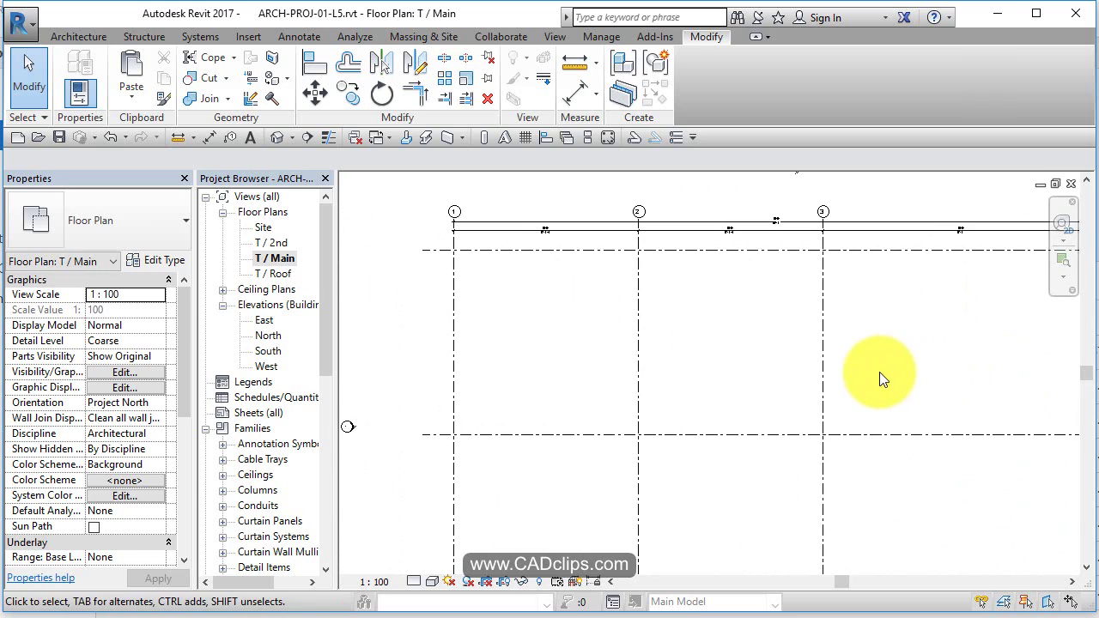
{"action": "scroll", "coordinate": [761, 360], "scroll_direction": "down", "scroll_amount": 3}
{"action": "middle_click_drag", "start_coordinate": [761, 361], "coordinate": [727, 341]}
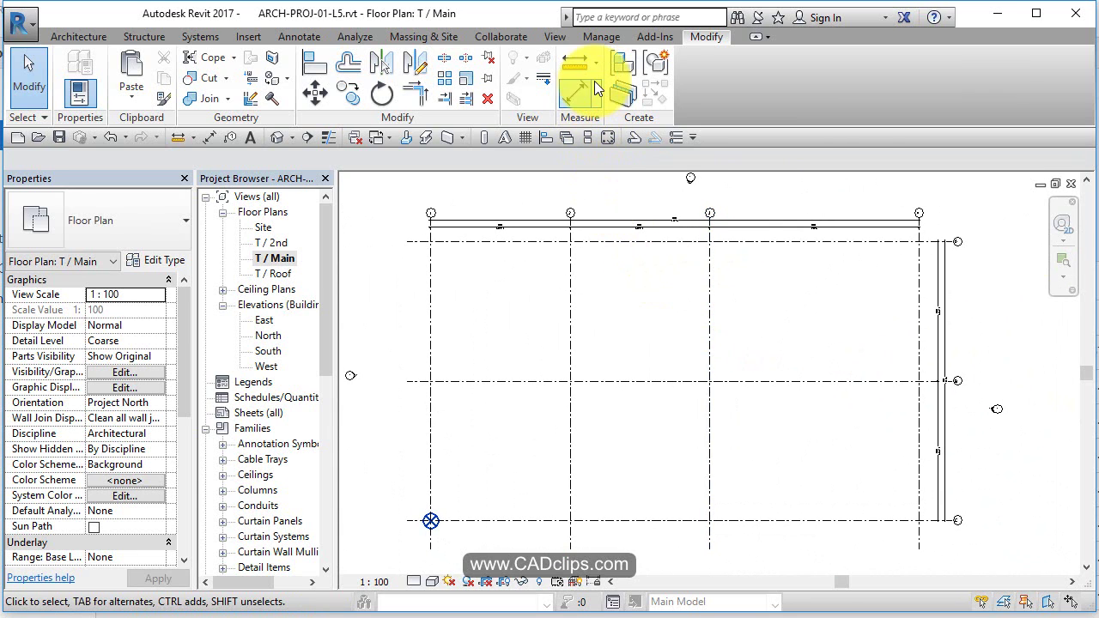
{"action": "left_click", "coordinate": [612, 37]}
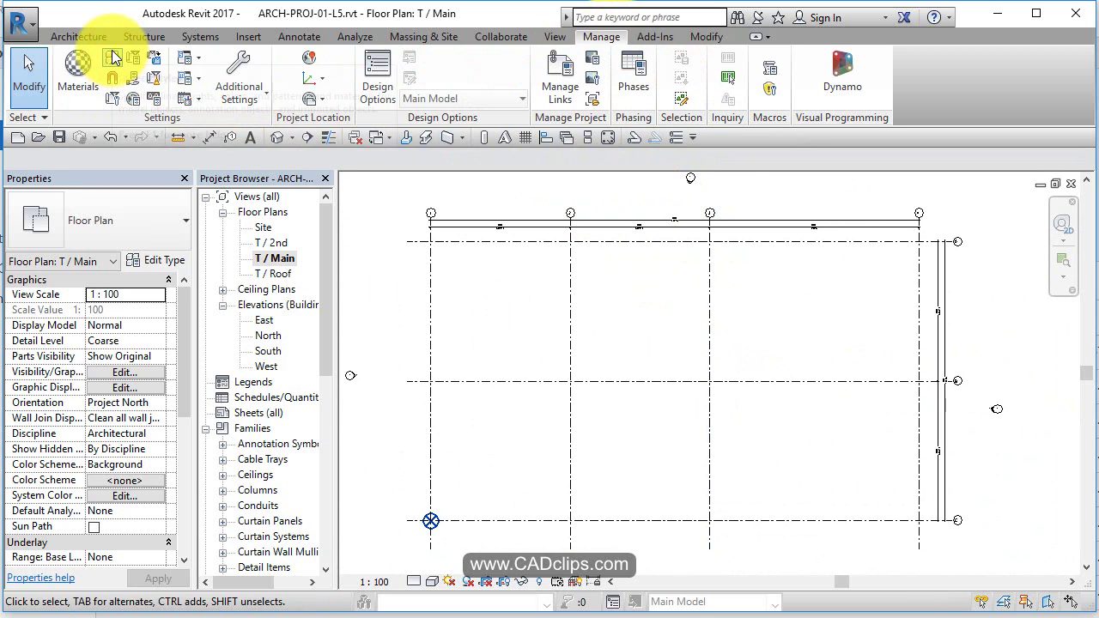
{"action": "left_click", "coordinate": [154, 98]}
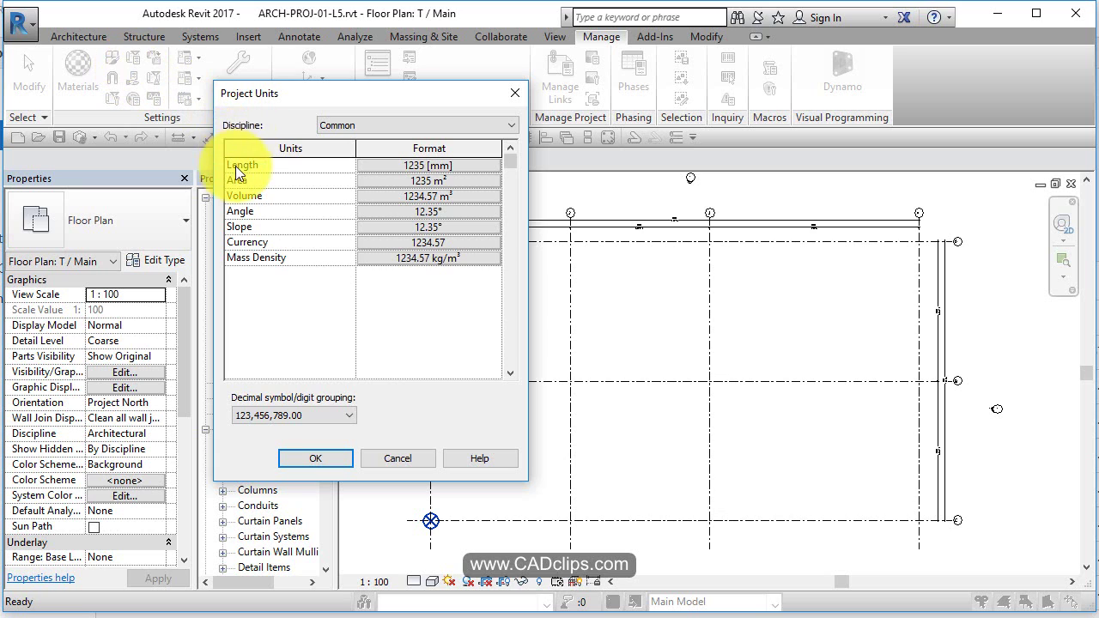
{"action": "left_click", "coordinate": [459, 164]}
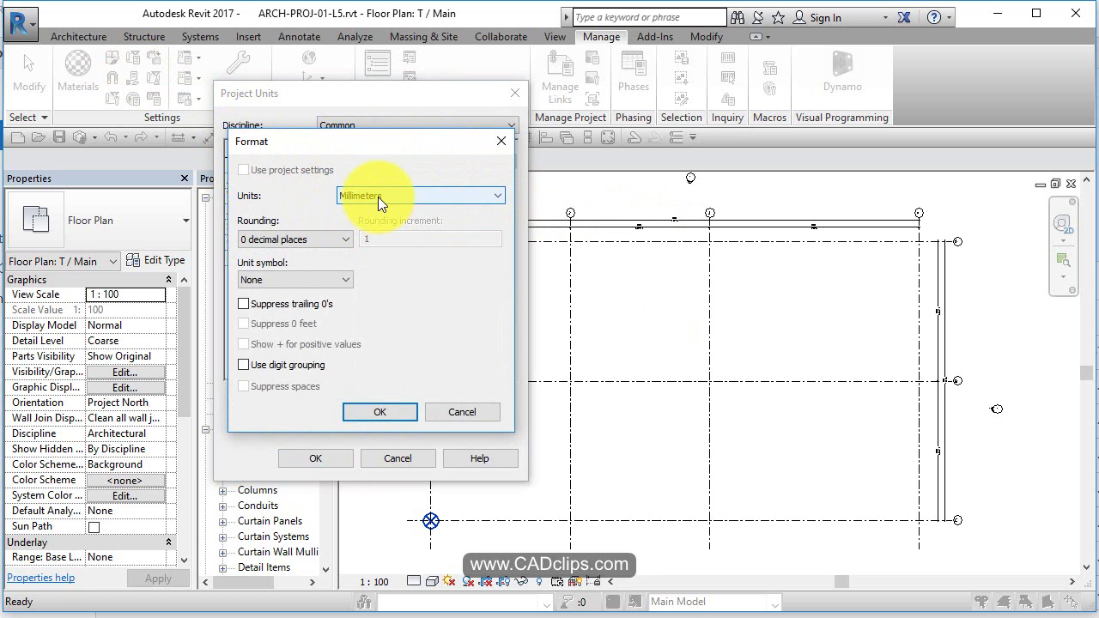
{"action": "key", "text": "Escape"}
{"action": "key", "text": "Escape"}
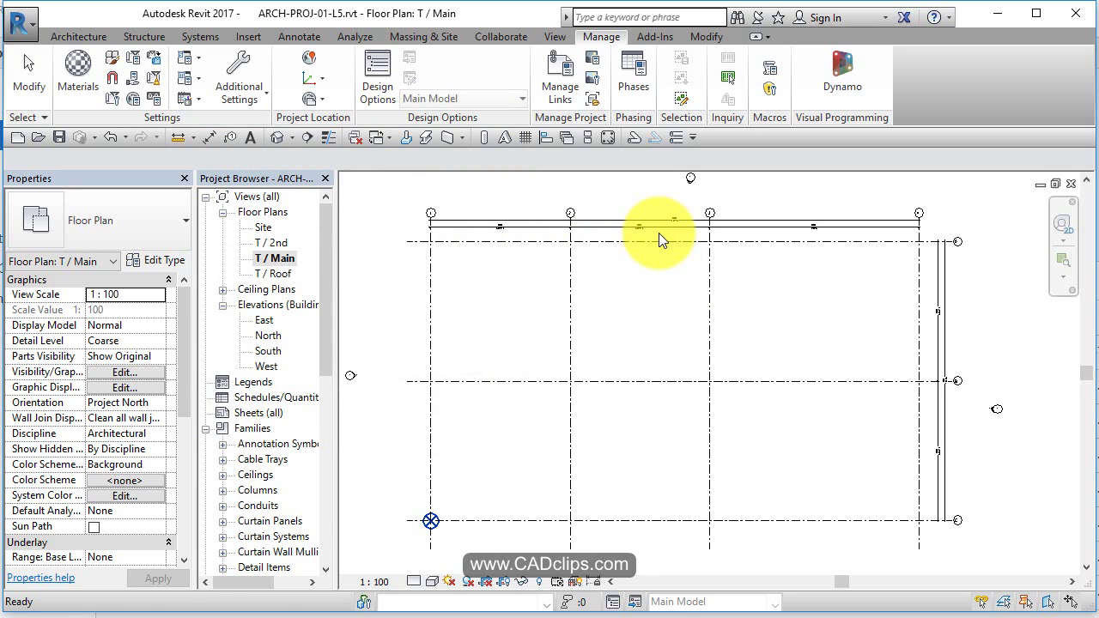
{"action": "scroll", "coordinate": [659, 233], "scroll_direction": "up", "scroll_amount": 6}
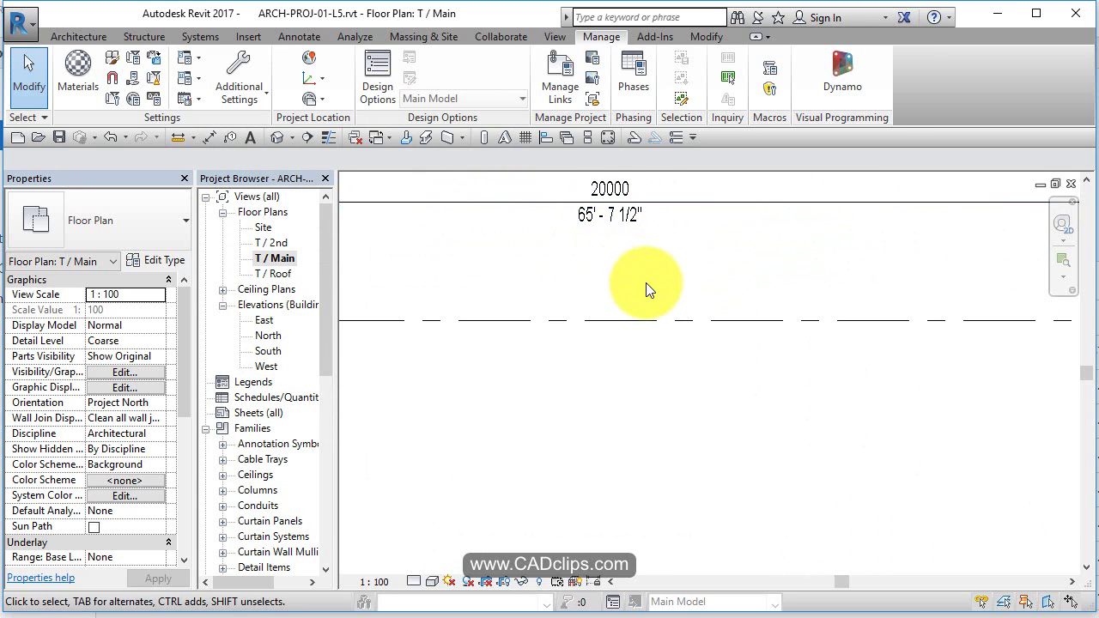
{"action": "middle_click_drag", "start_coordinate": [635, 292], "coordinate": [644, 329]}
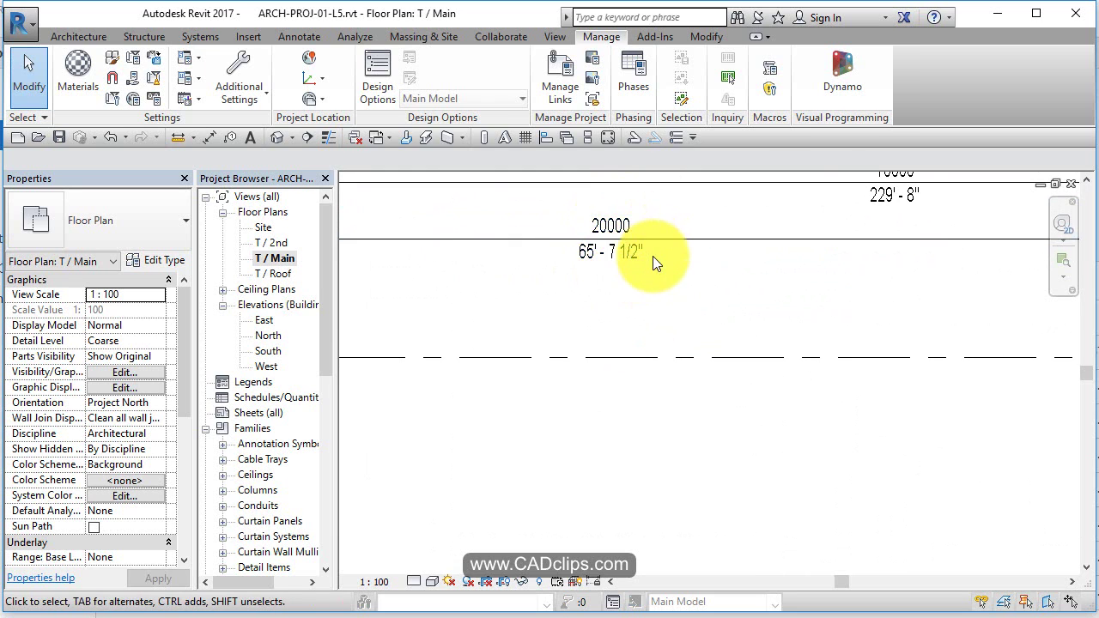
{"action": "scroll", "coordinate": [652, 256], "scroll_direction": "down", "scroll_amount": 5}
{"action": "middle_click_drag", "start_coordinate": [687, 324], "coordinate": [687, 296]}
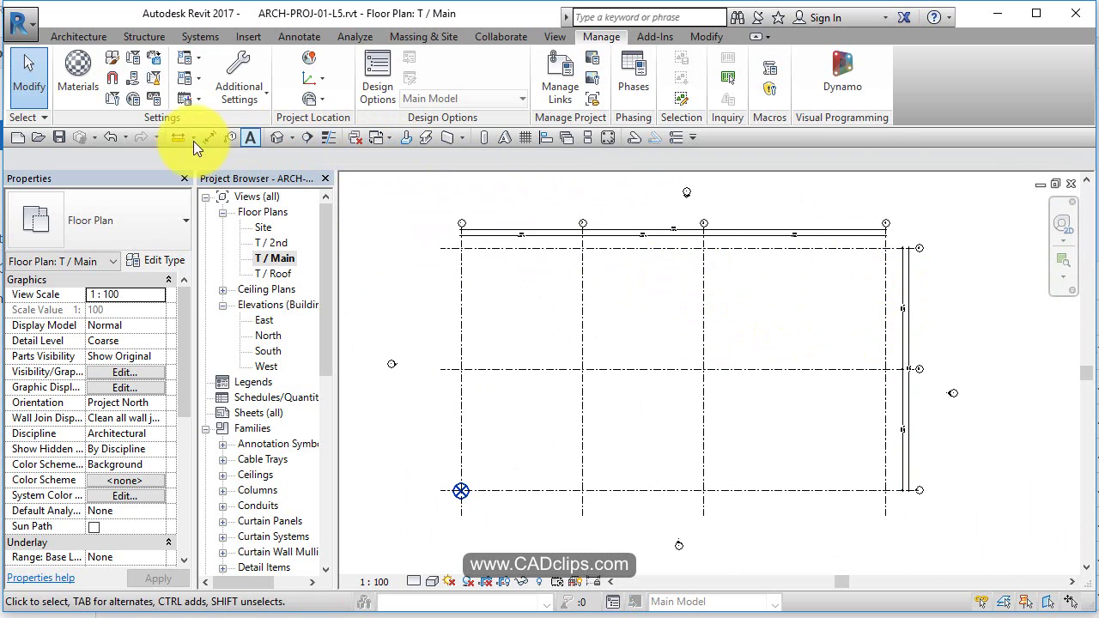
- Save the project as ARCH-PROJ-01-L6.rvt using Save As > Project
{"action": "left_click", "coordinate": [19, 24]}
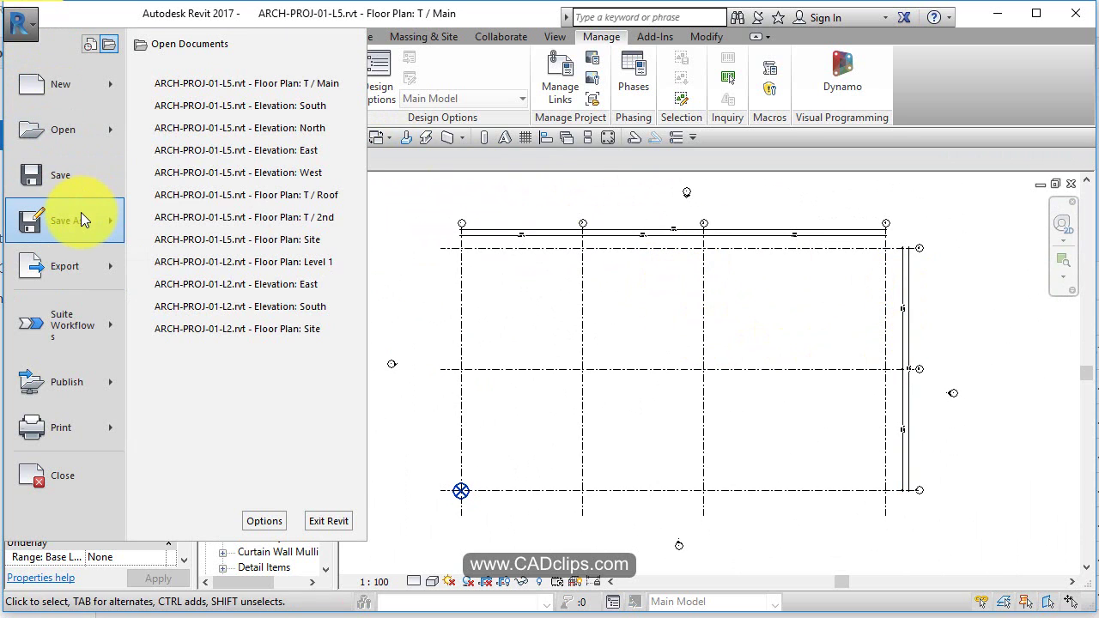
{"action": "mouse_move", "coordinate": [80, 217]}
{"action": "left_click", "coordinate": [228, 110]}
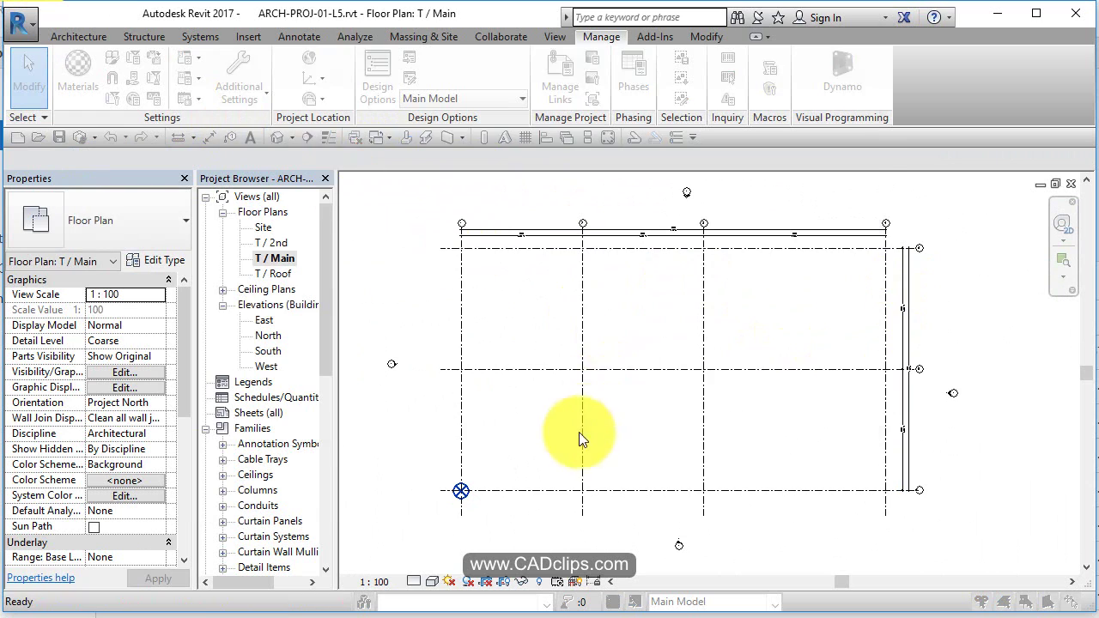
{"action": "left_click", "coordinate": [498, 370]}
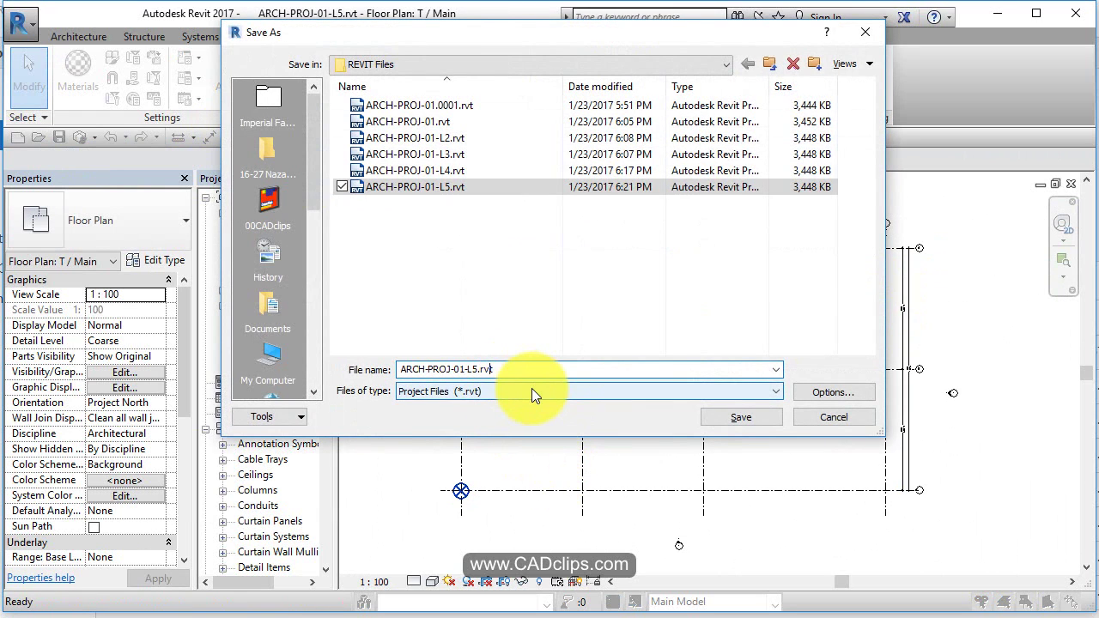
{"action": "key", "text": "Delete"}
{"action": "type", "text": "6"}
{"action": "left_click", "coordinate": [741, 417]}
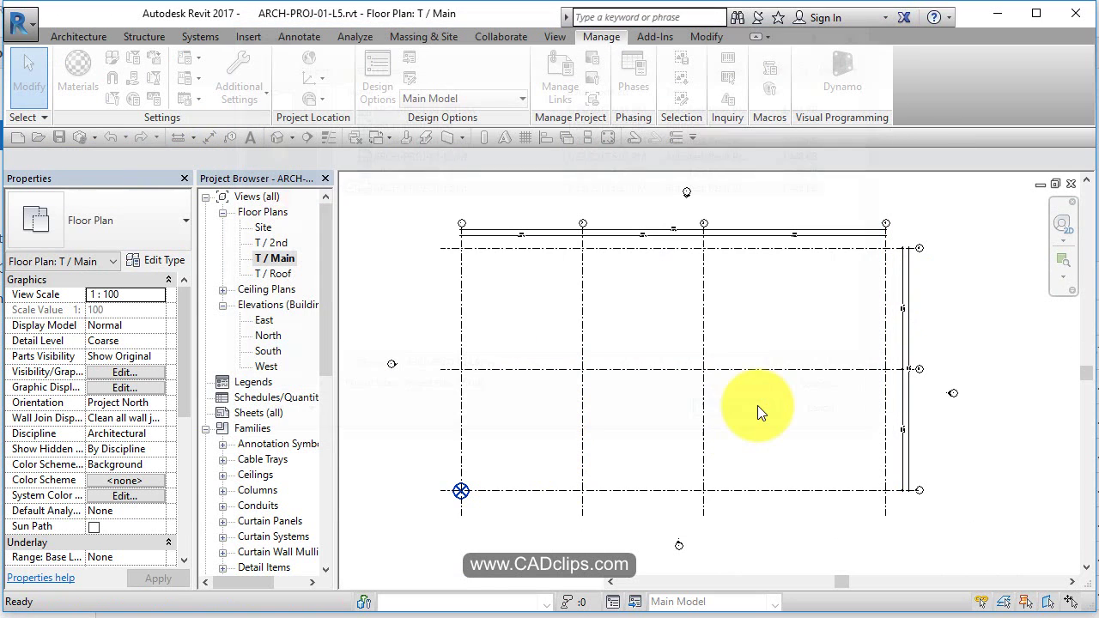